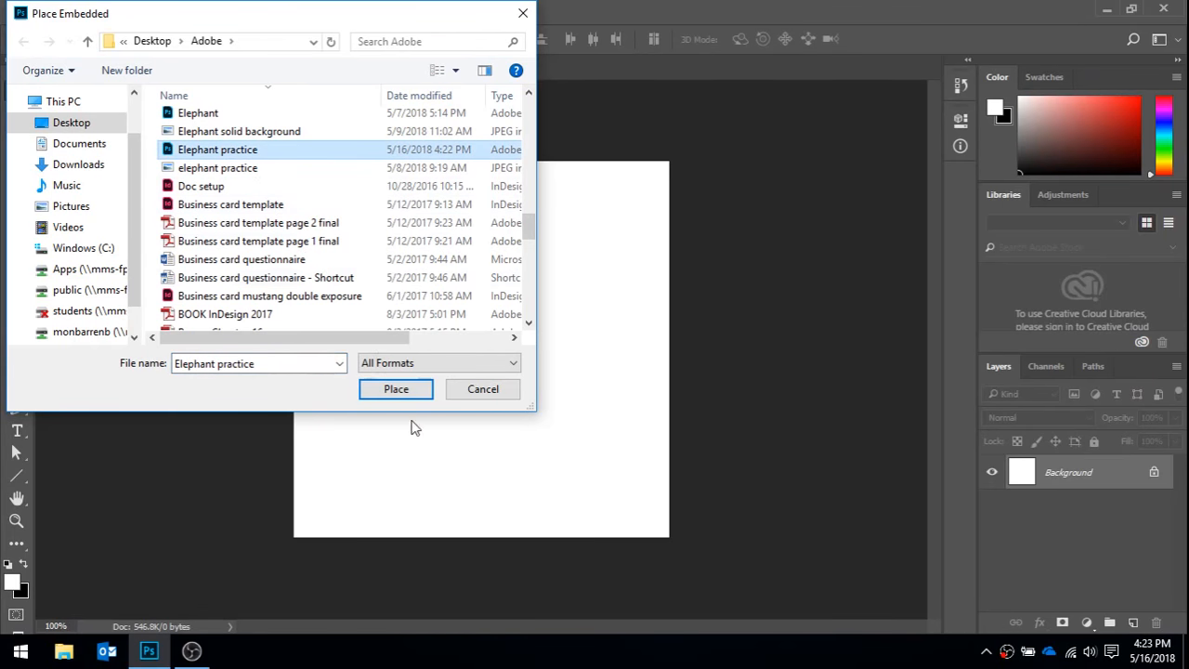
# - Place the Elephant practice file as an embedded image at its default size and commit the placement
pyautogui.click(396, 391)
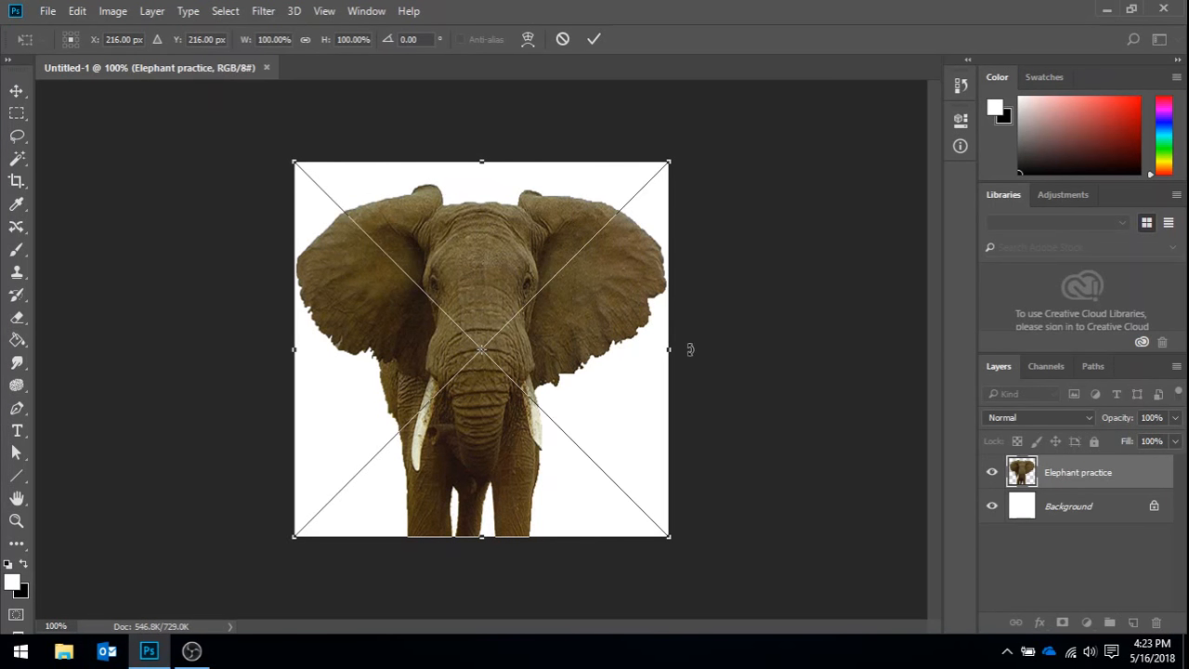
pyautogui.press('Return')
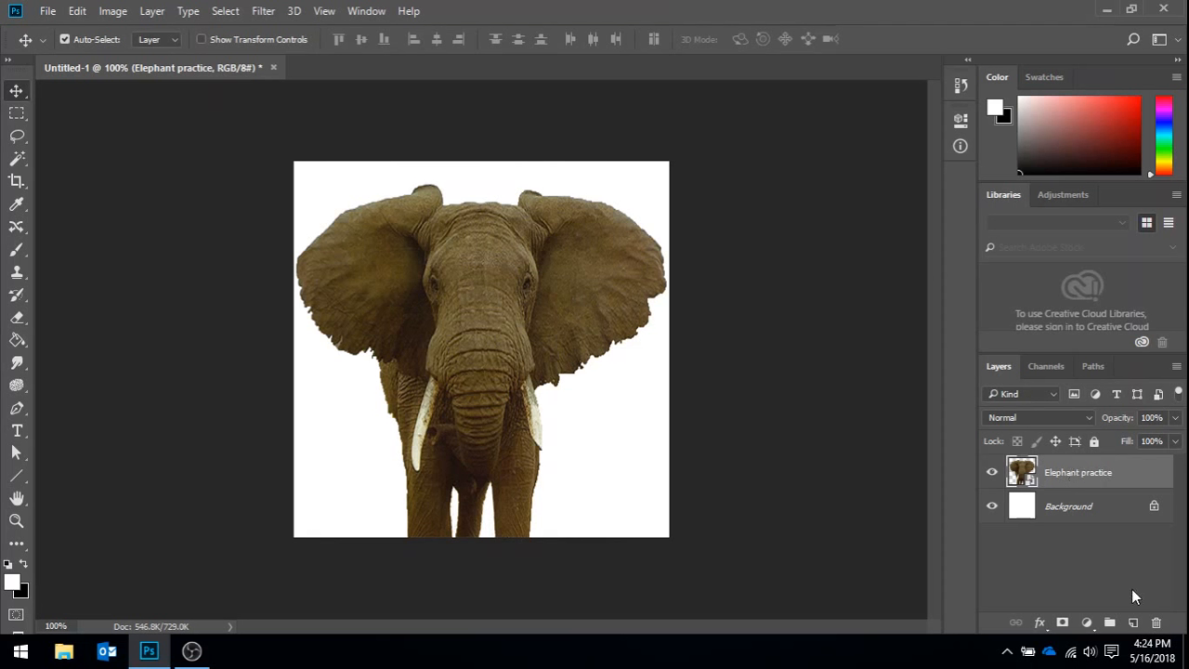
# - Add a new empty layer and move it beneath the Elephant practice layer
pyautogui.click(1134, 622)
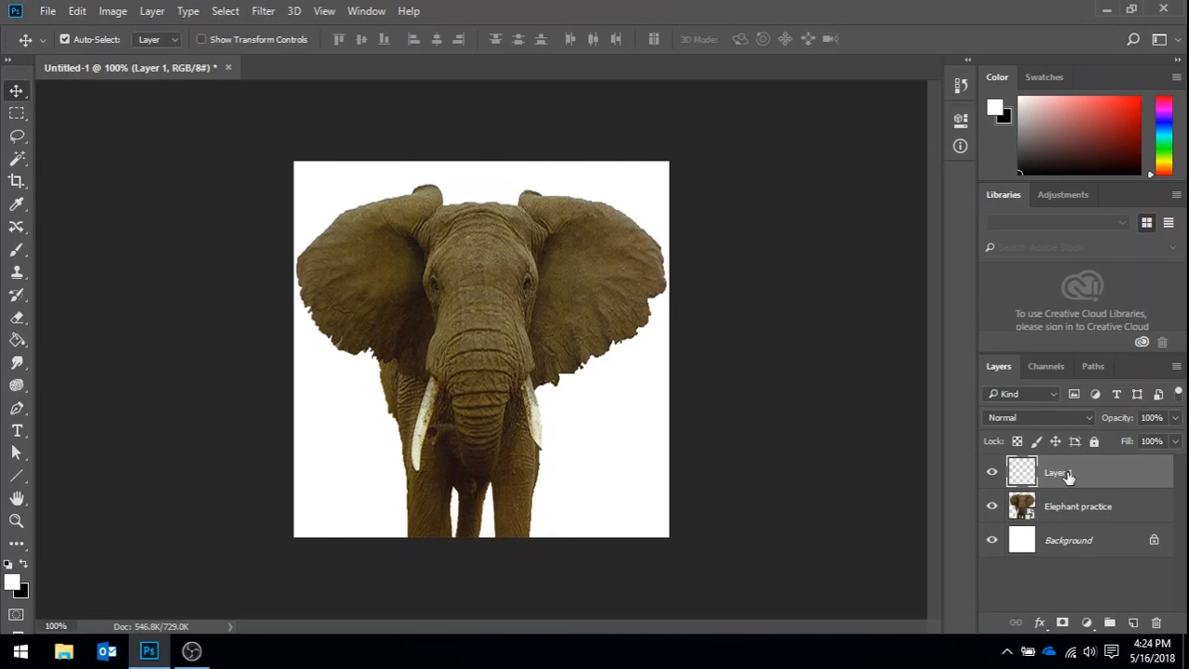
pyautogui.moveTo(1071, 474); pyautogui.dragTo(1076, 523)
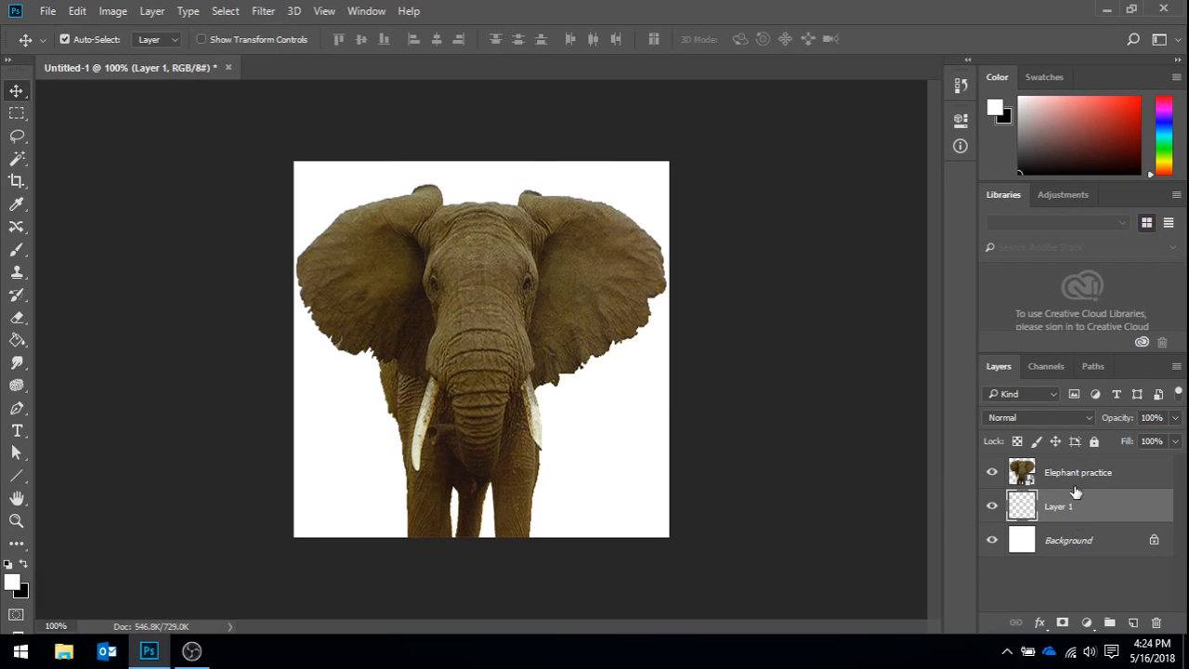
pyautogui.click(1125, 475)
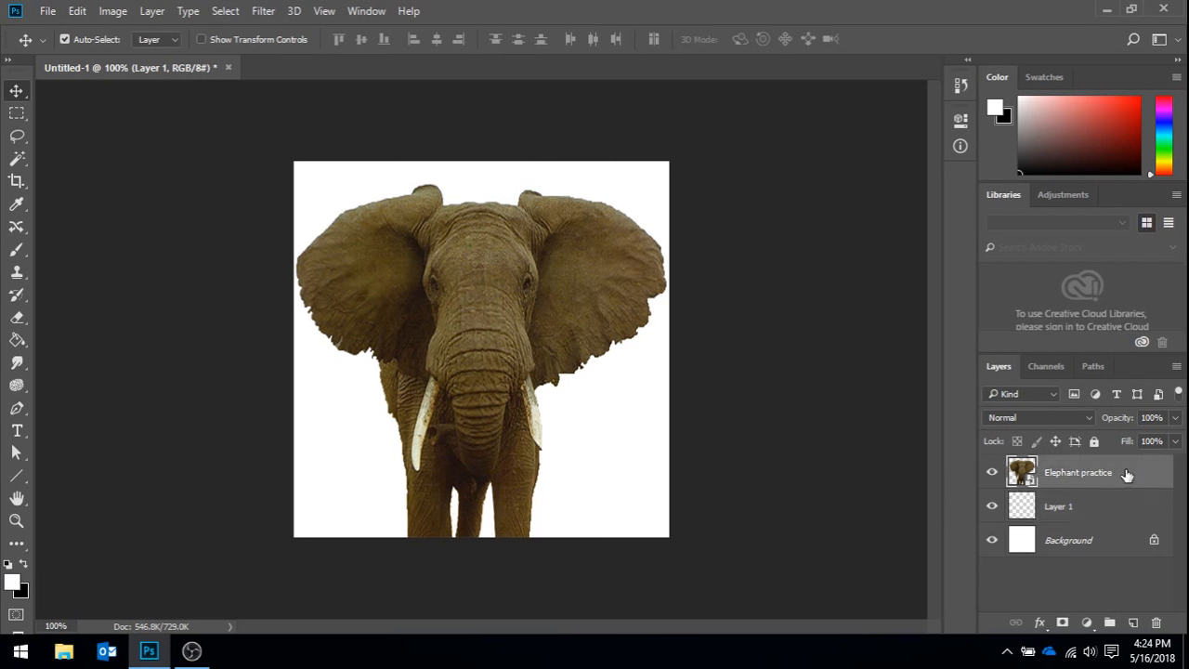
# - Fill the empty layer beneath the elephant with a muted dusty pink using the Paint Bucket
pyautogui.click(1078, 513)
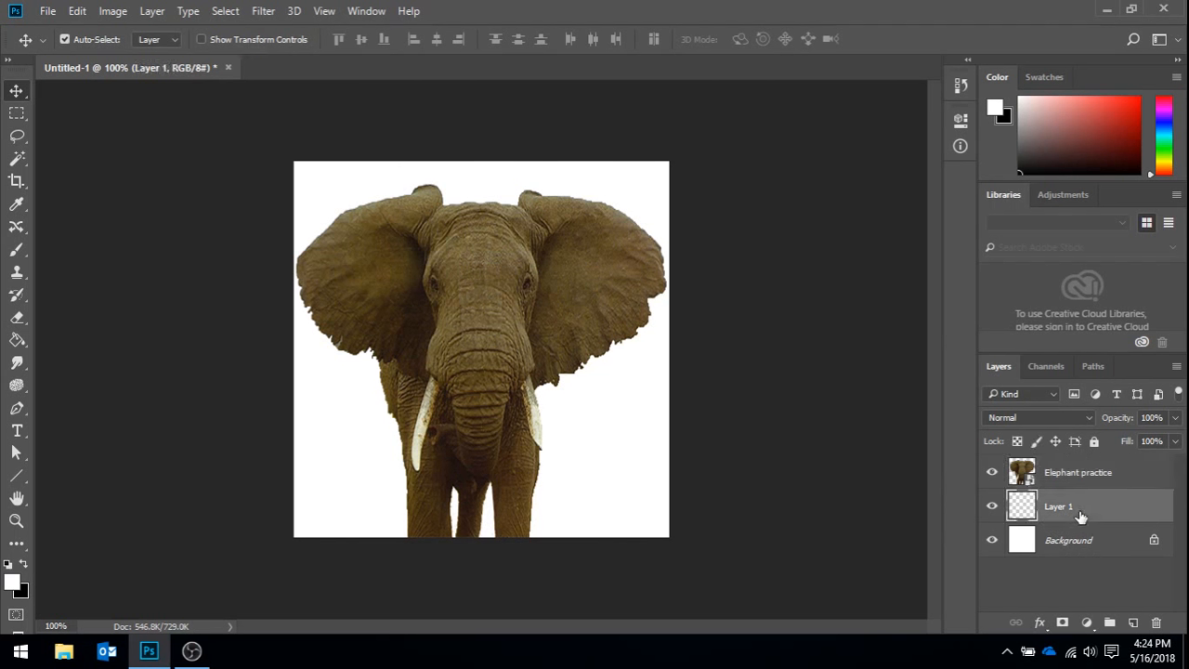
pyautogui.click(16, 340)
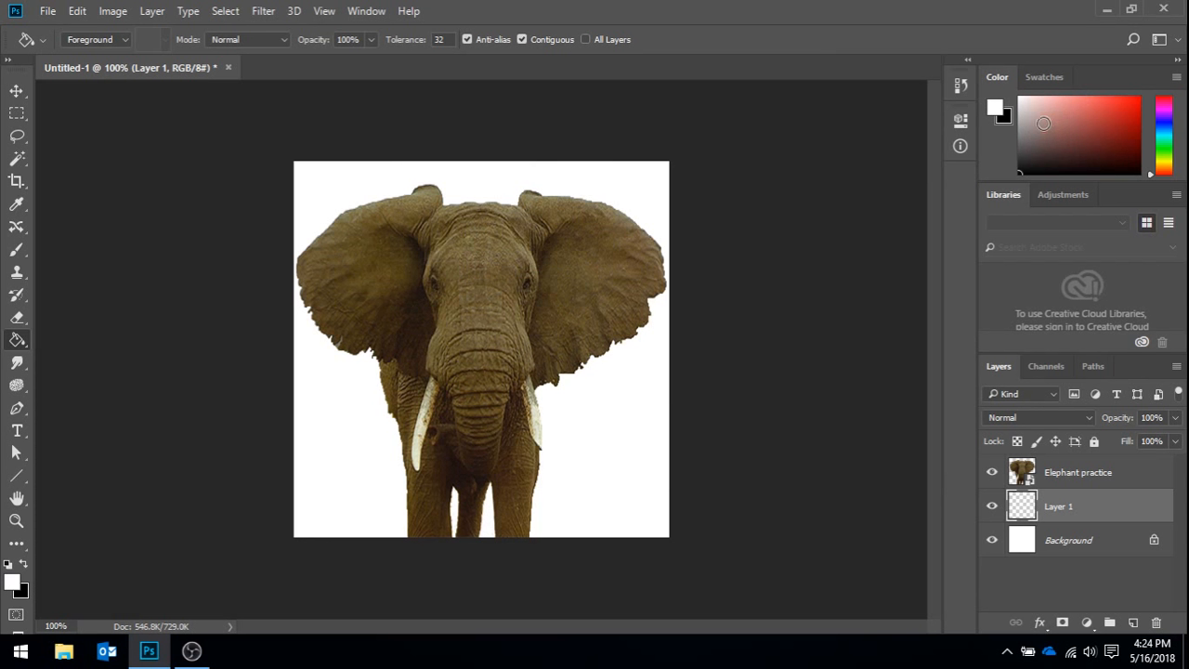
pyautogui.click(1039, 123)
pyautogui.click(24, 565)
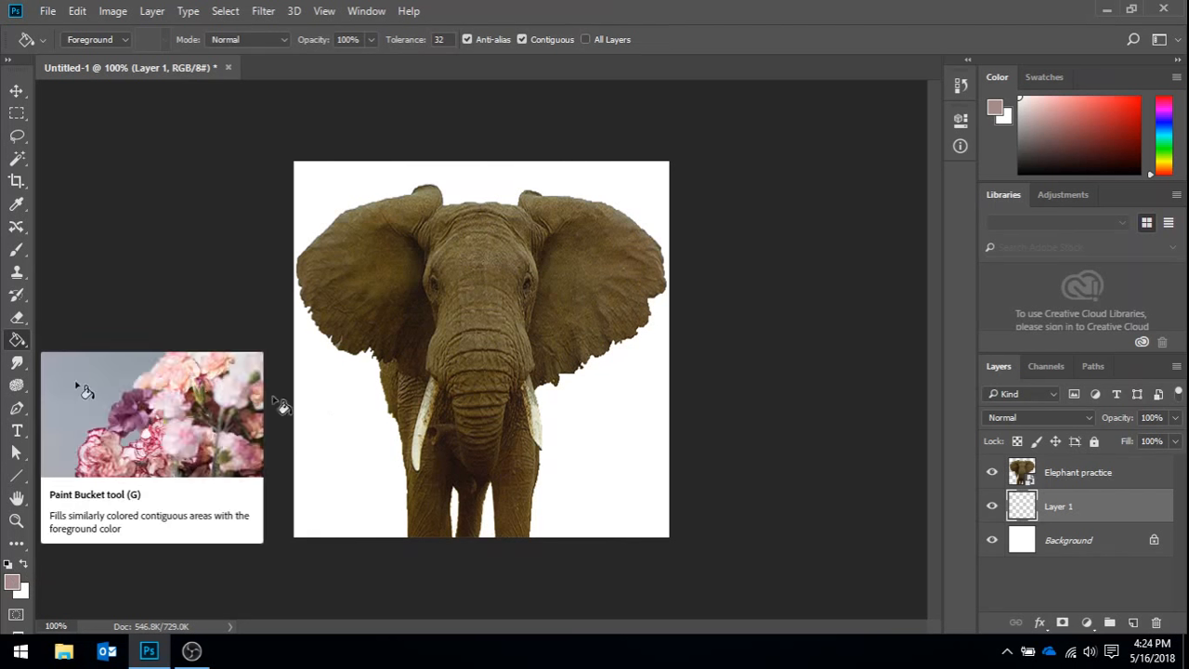
pyautogui.click(336, 424)
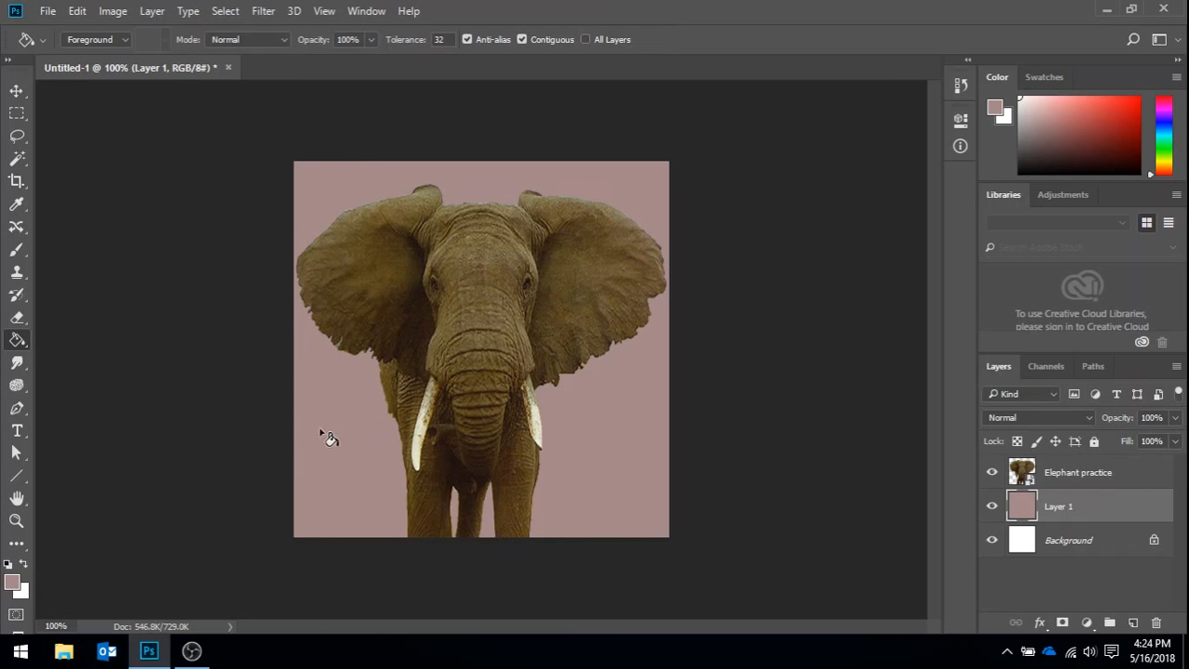
# - On the Elephant practice layer, select the empty area around the elephant with the Magic Wand, including both gaps between its legs
pyautogui.click(1098, 477)
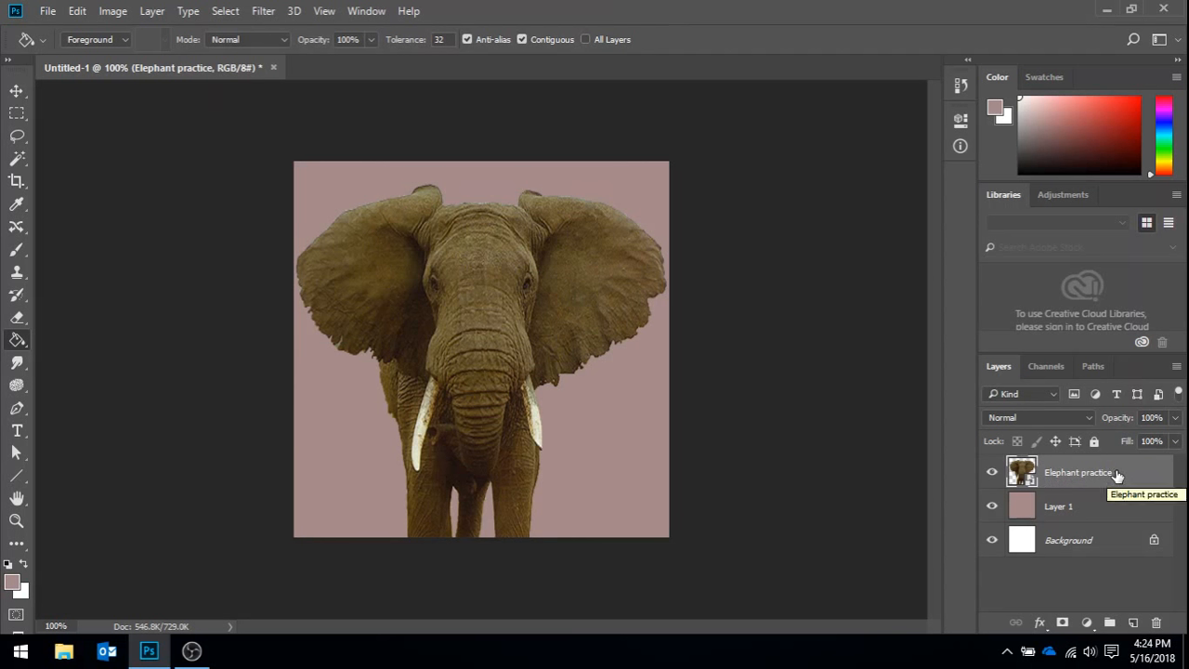
pyautogui.click(16, 160)
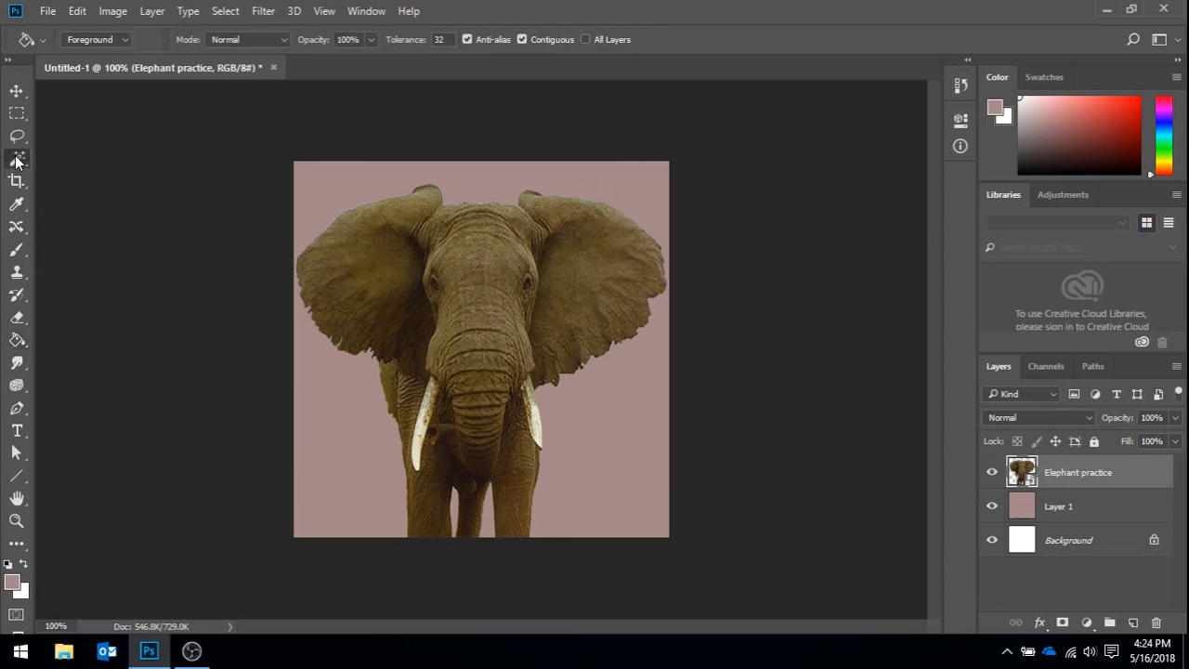
pyautogui.click(334, 192)
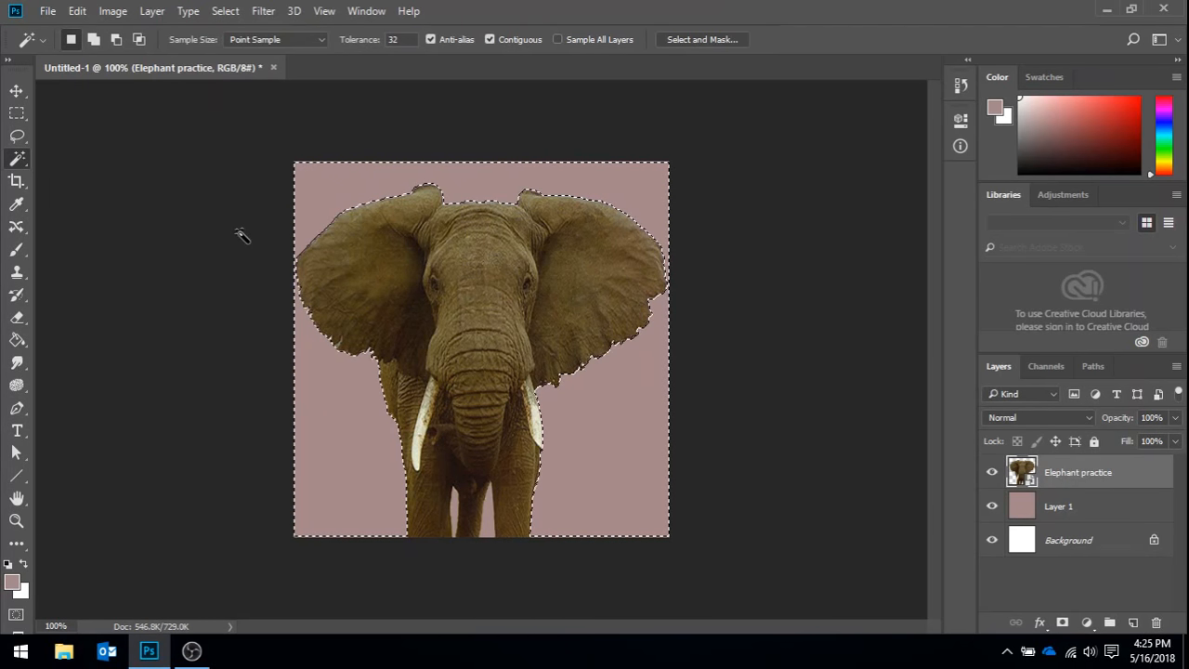
pyautogui.press('shift')
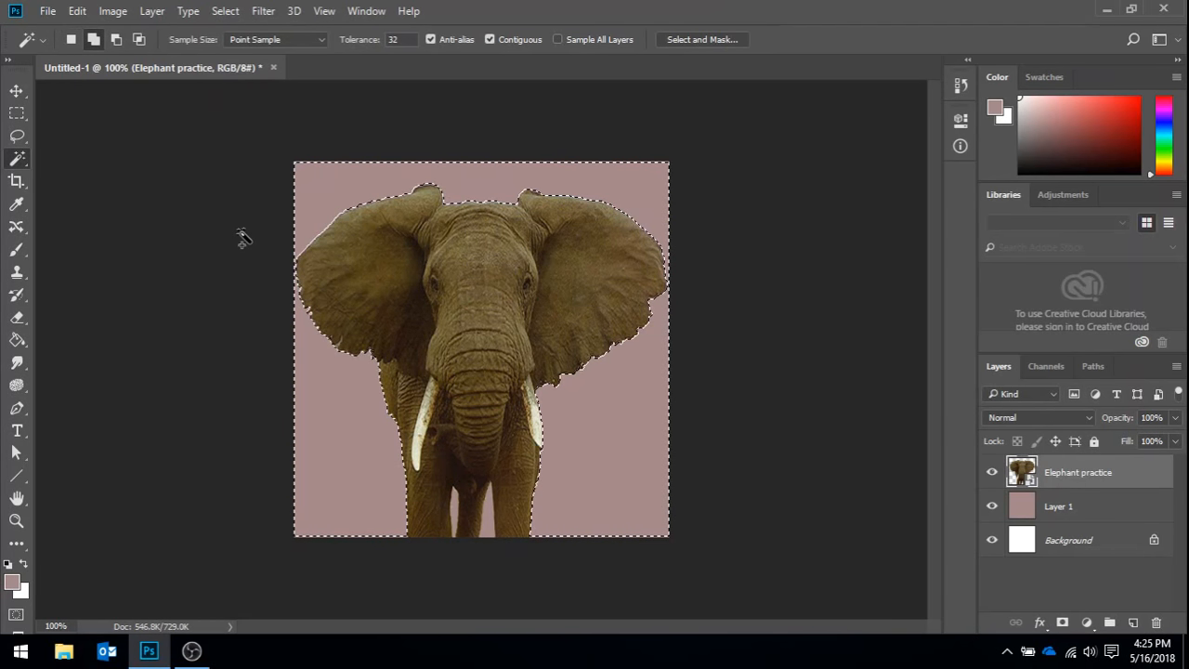
pyautogui.click(461, 522)
pyautogui.click(485, 513)
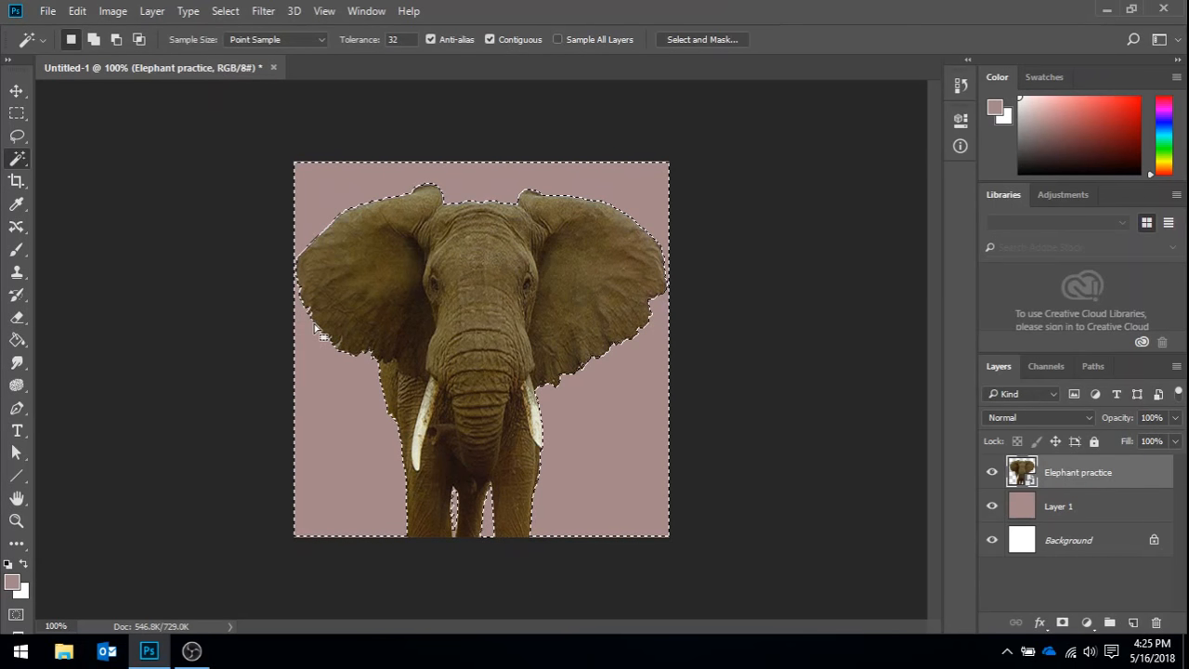
# - Invert the selection to the elephant and add it as a layer mask on the Elephant practice layer
pyautogui.click(232, 10)
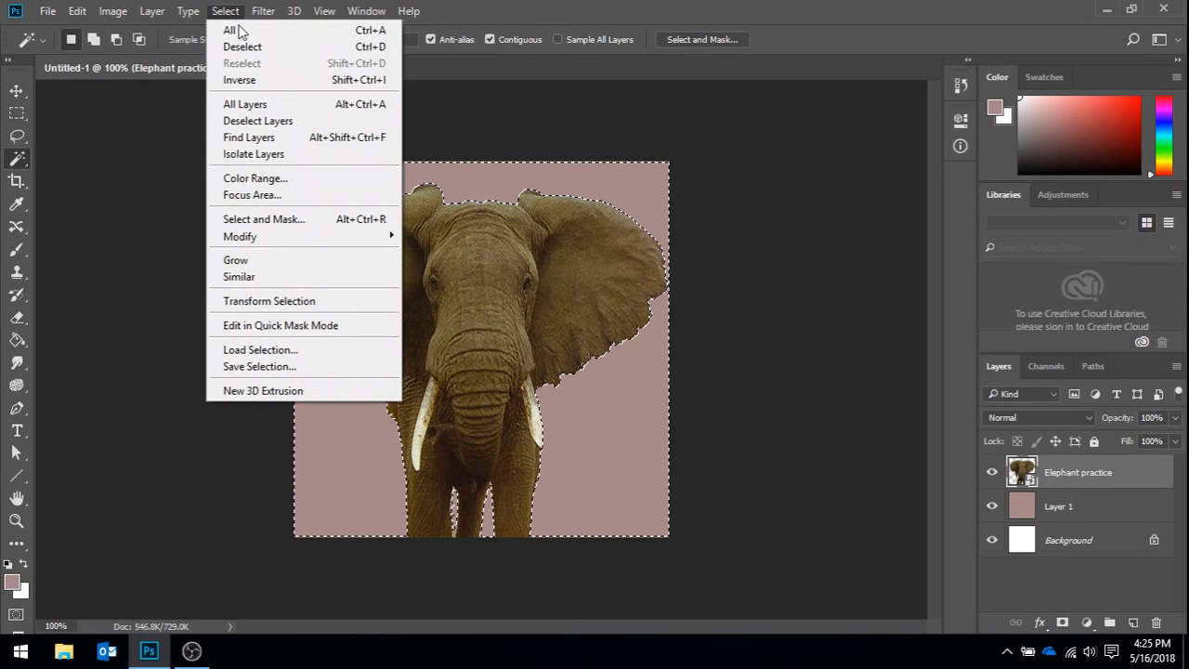
pyautogui.click(259, 79)
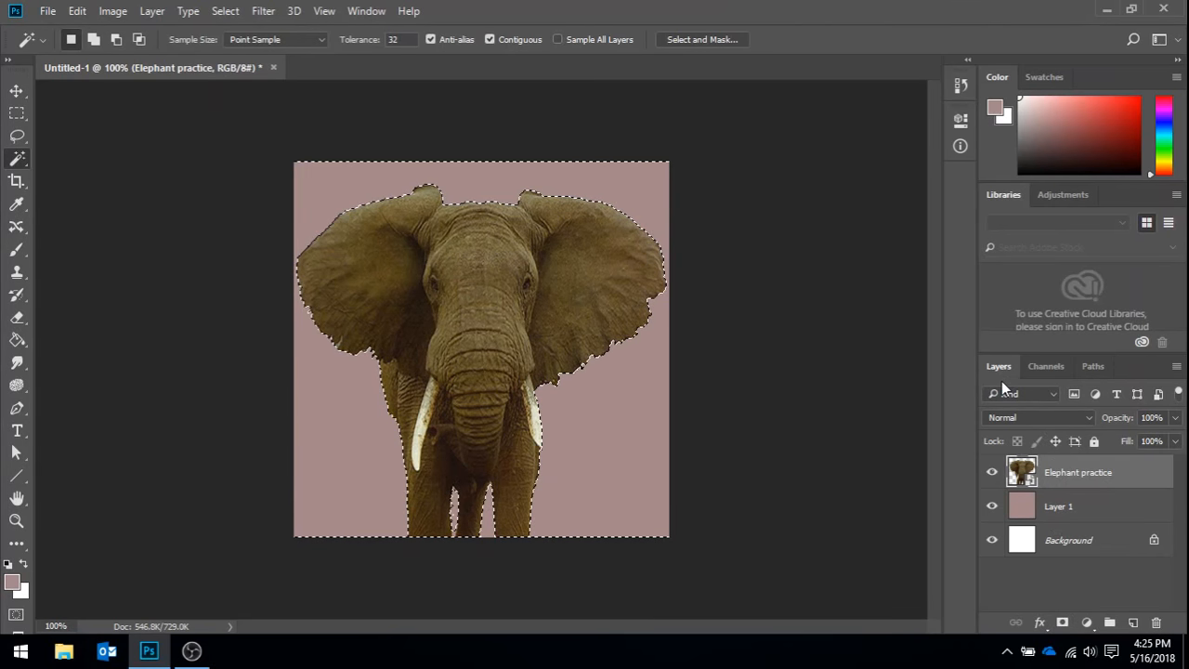
pyautogui.click(1063, 624)
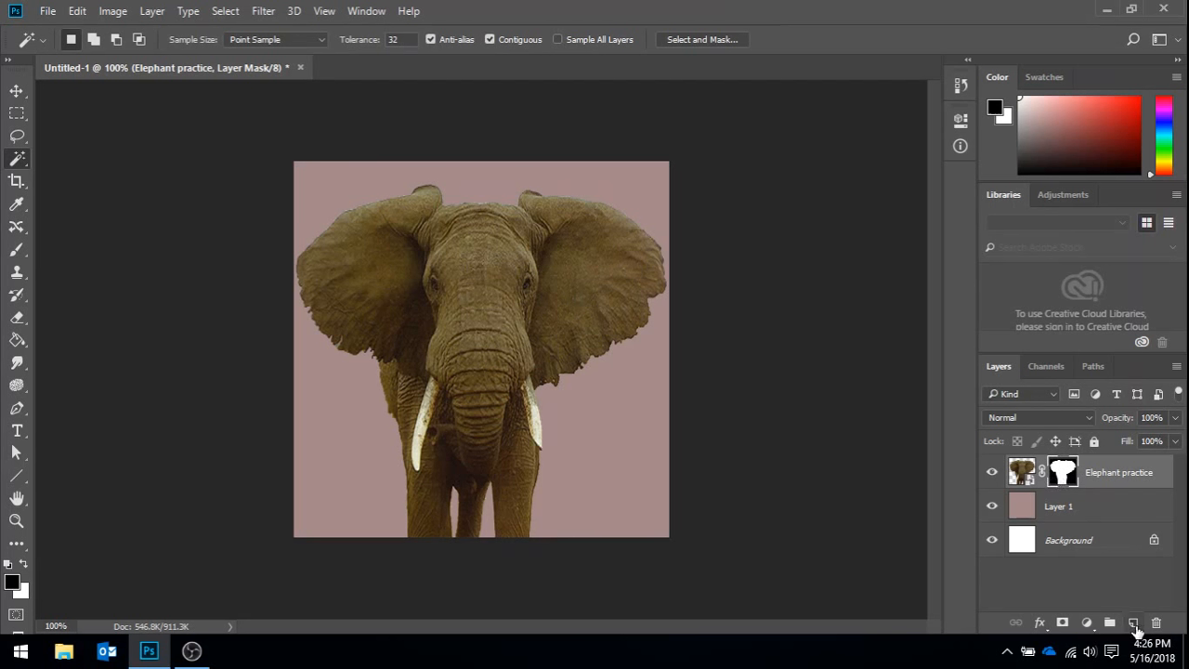
# - Add a new top layer named "Background image" and rename the pink layer "Color fill"
pyautogui.click(1133, 624)
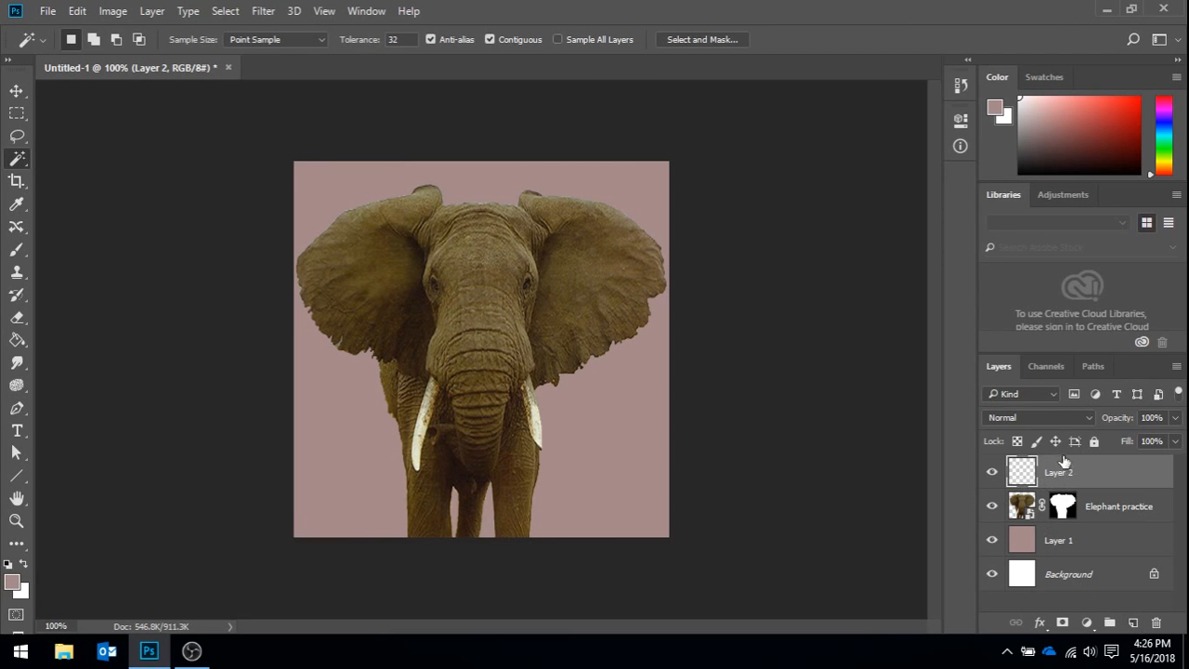
pyautogui.doubleClick(1059, 541)
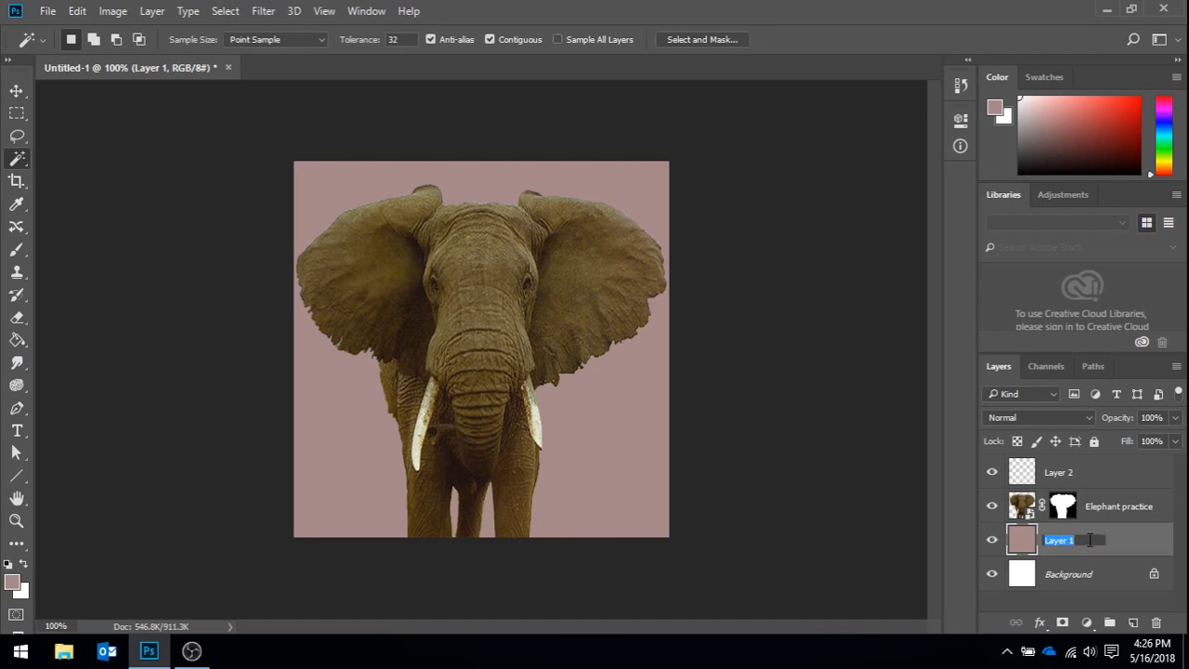
pyautogui.write('Color fill')
pyautogui.doubleClick(1059, 472)
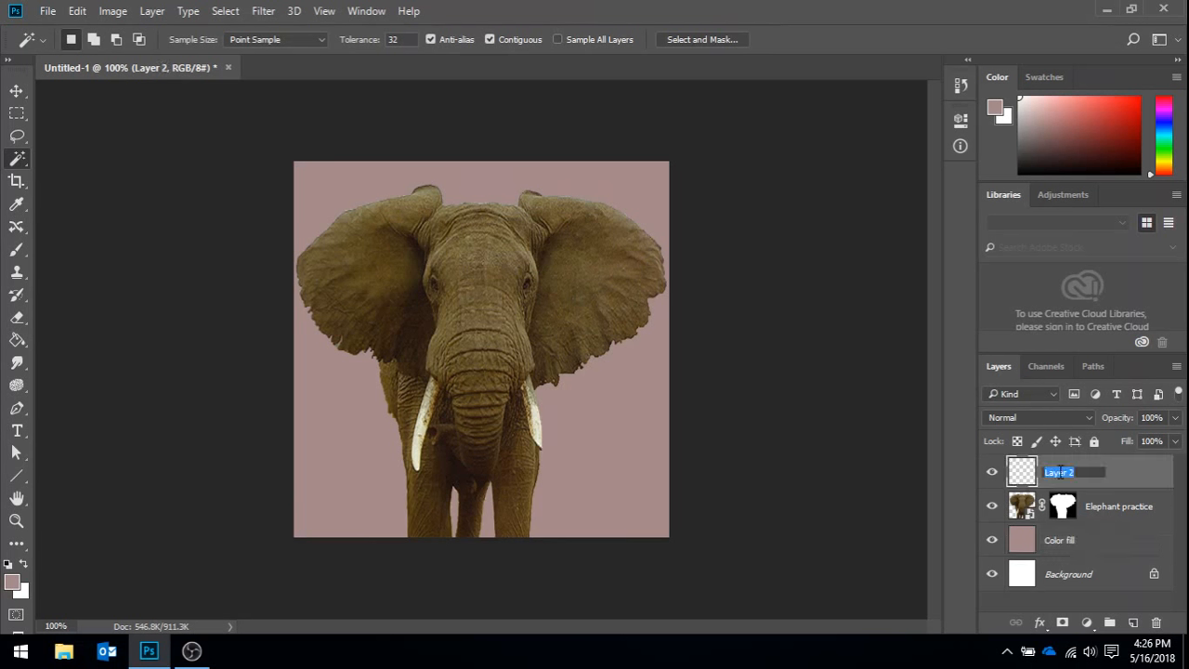
pyautogui.write('E')
pyautogui.press('Return')
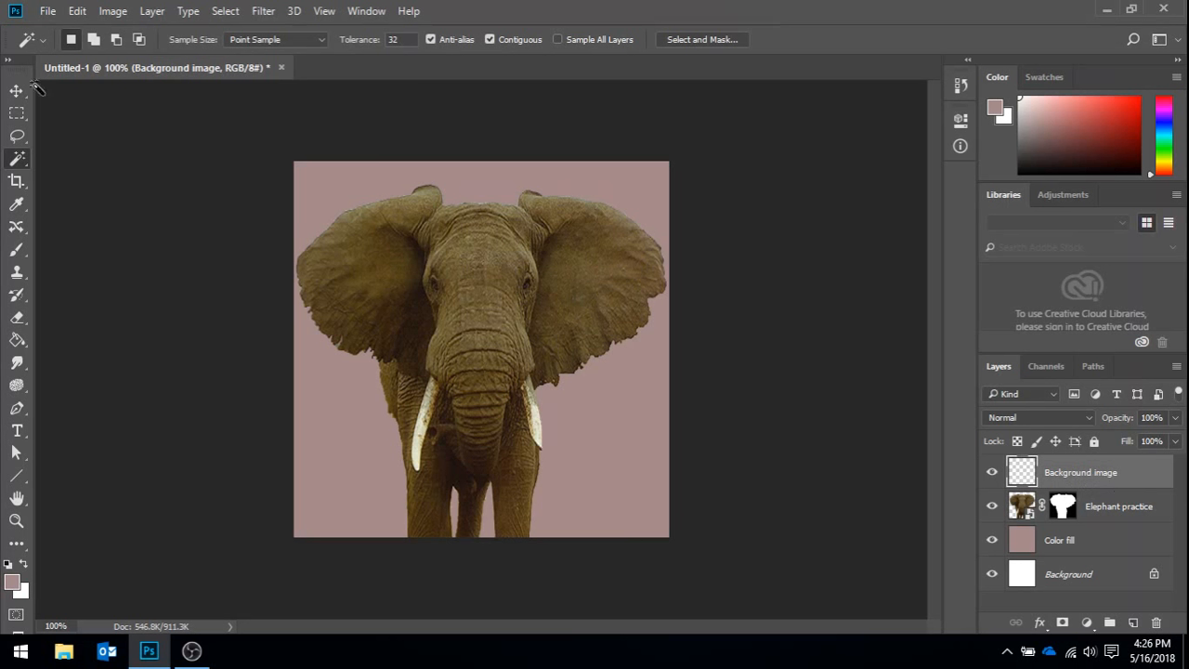
# - Place the Sunset image from the Adobe folder as an embedded image into the Background image layer
pyautogui.click(47, 11)
pyautogui.click(131, 320)
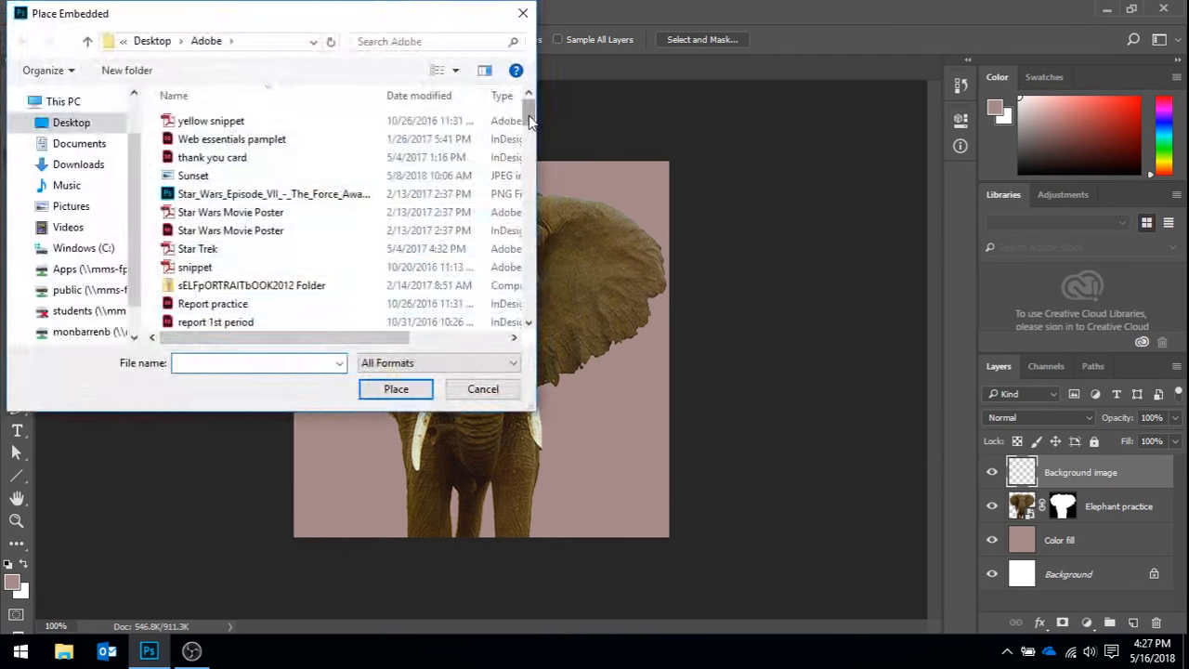
pyautogui.click(186, 177)
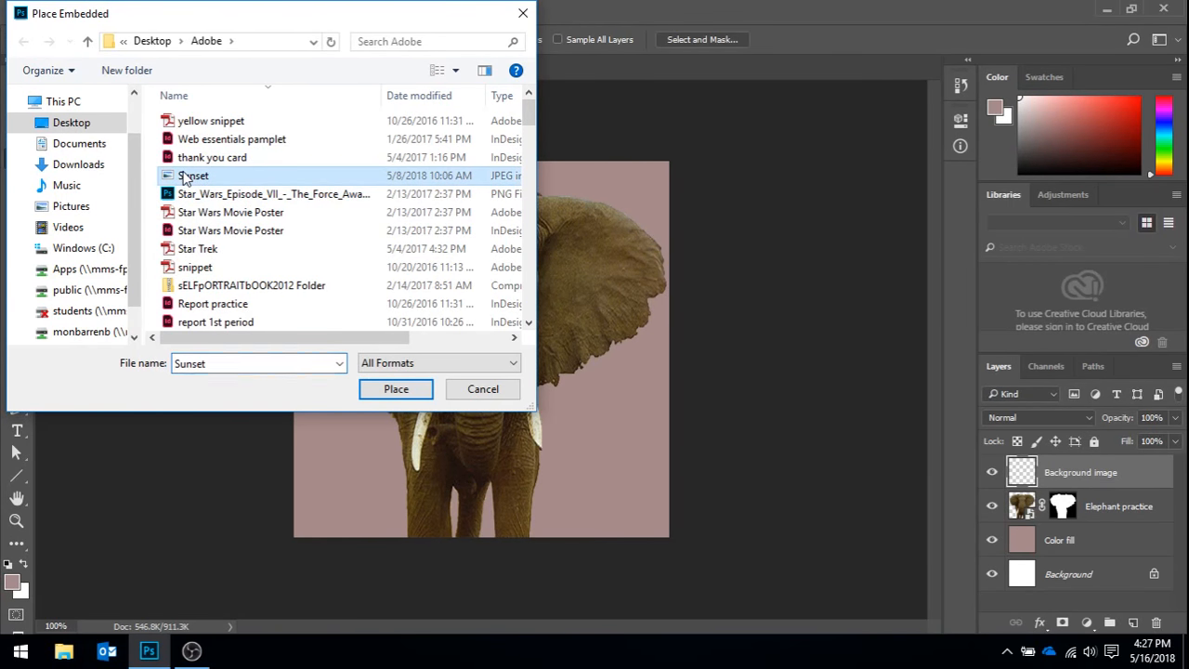
pyautogui.click(398, 390)
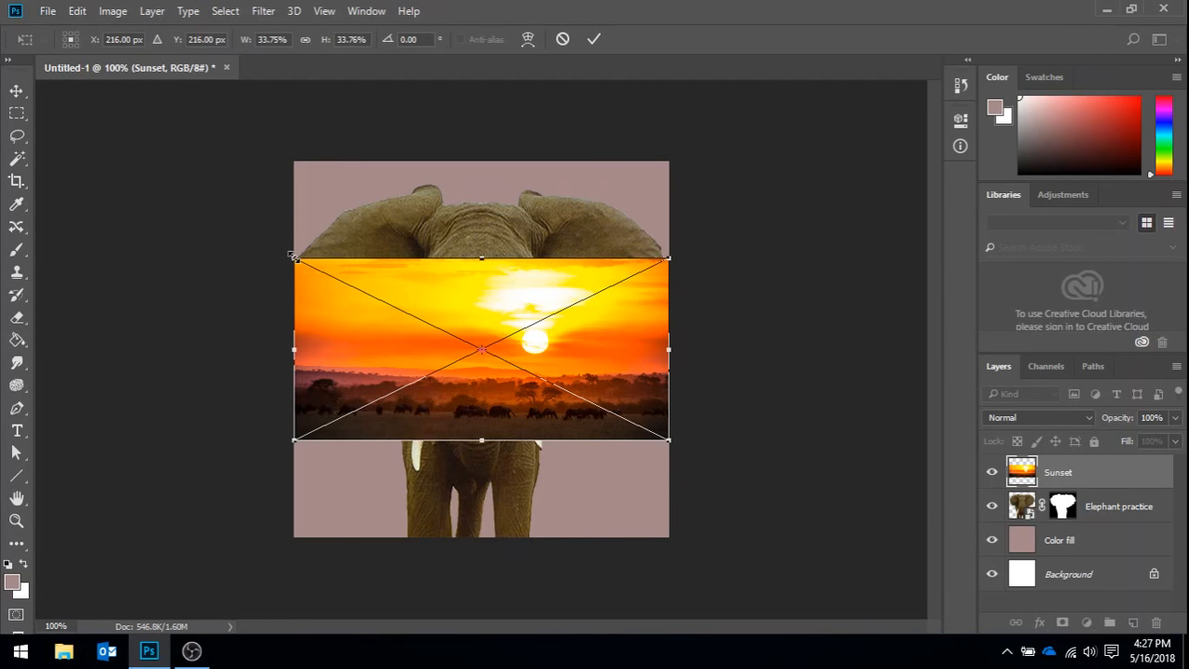
# - Scale the Sunset image to about 76% width and 82% height, position it to cover the canvas with the sun near the centre, and commit
pyautogui.moveTo(290, 259); pyautogui.dragTo(37, 91)
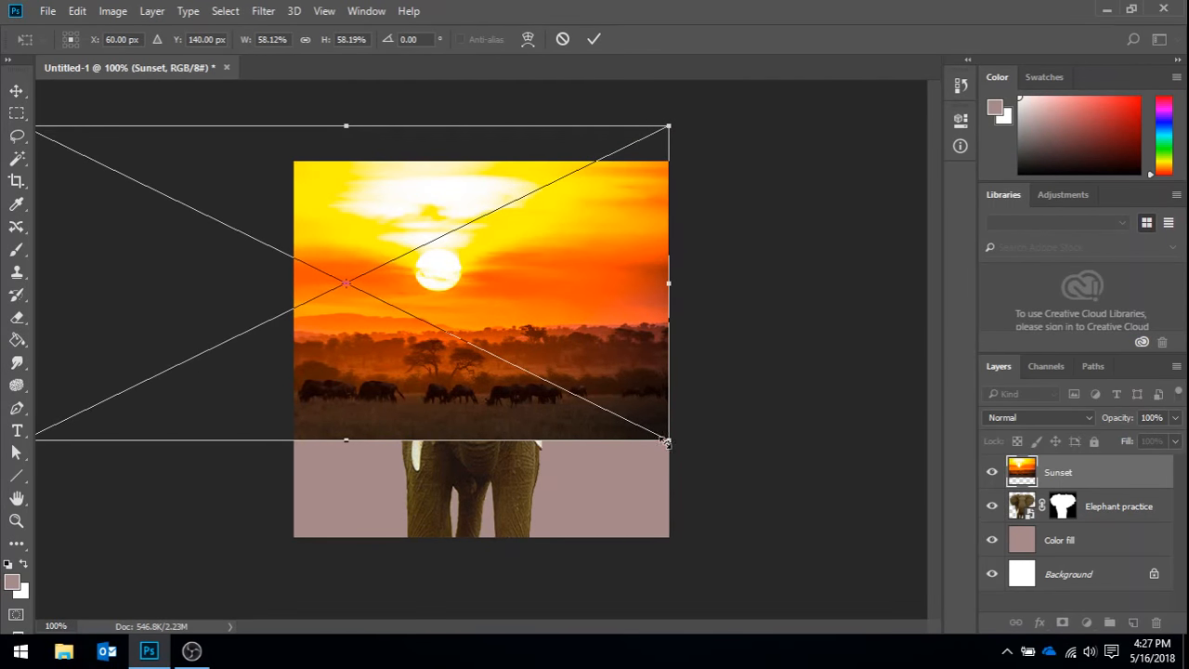
pyautogui.moveTo(669, 439); pyautogui.dragTo(837, 537)
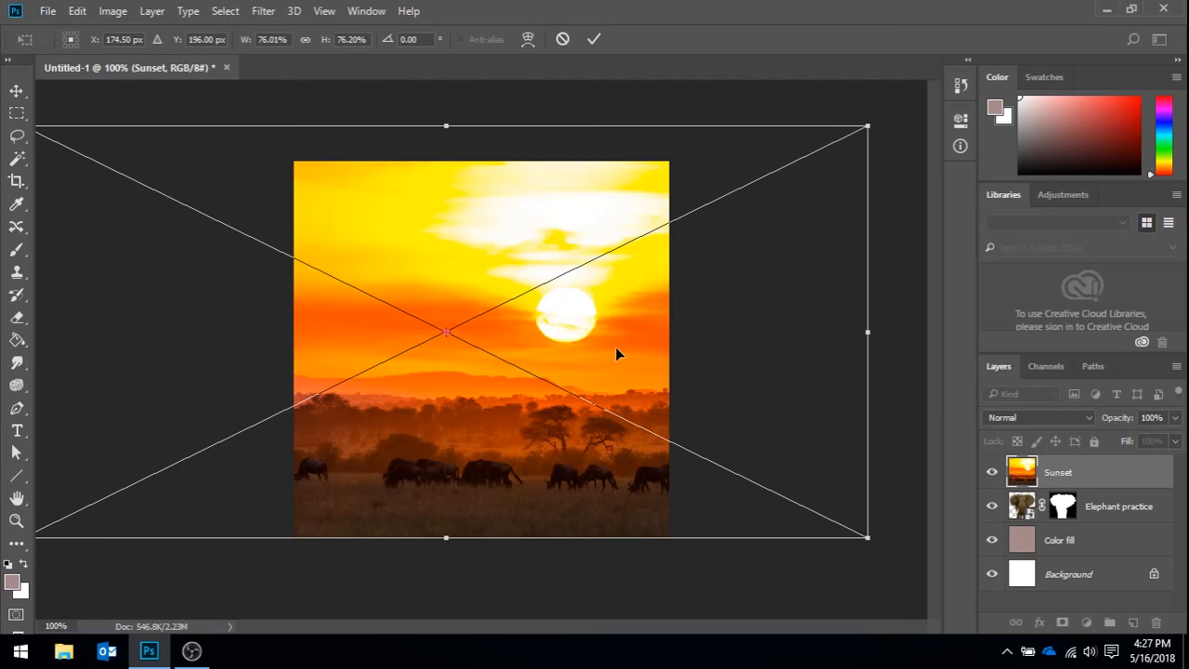
pyautogui.moveTo(602, 346); pyautogui.dragTo(516, 348)
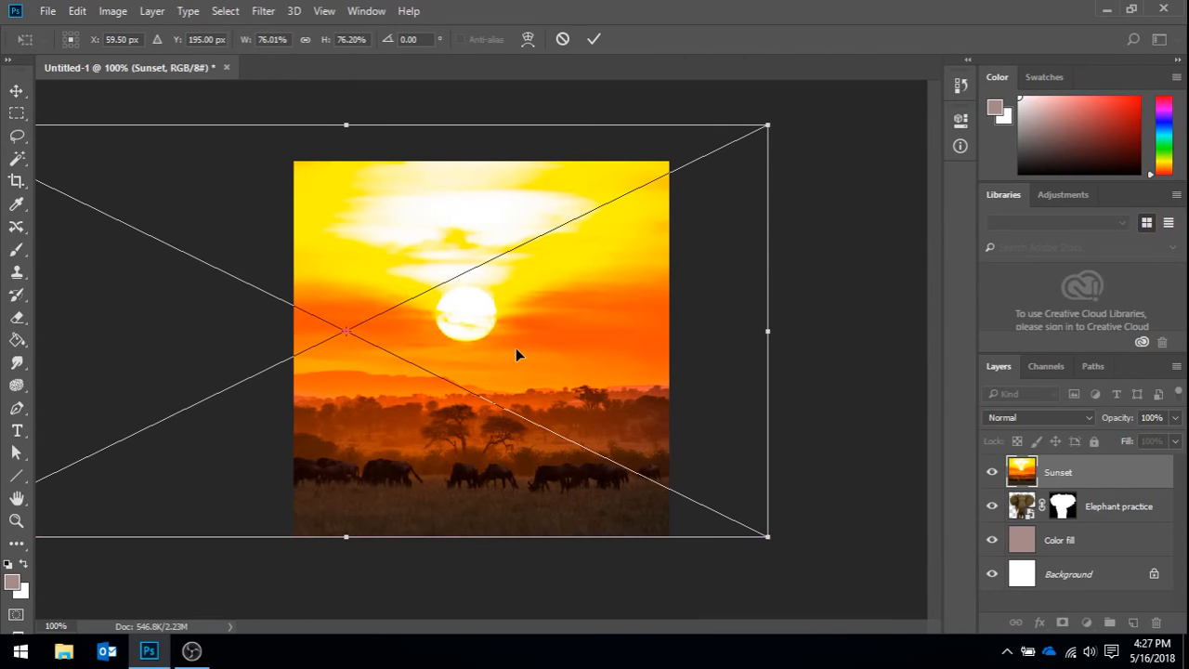
pyautogui.moveTo(348, 536); pyautogui.dragTo(348, 571)
pyautogui.moveTo(364, 388); pyautogui.dragTo(363, 362)
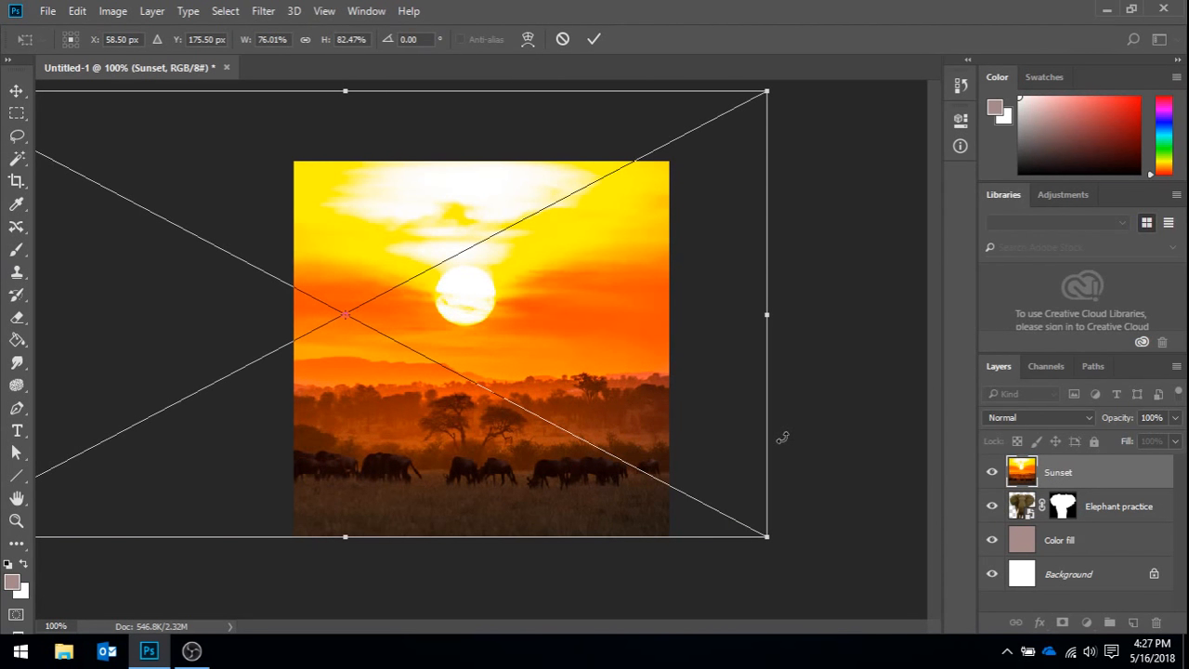
pyautogui.press('Return')
# - Load the elephant layer mask as a selection and add it as a layer mask on the Sunset layer
pyautogui.press('w')
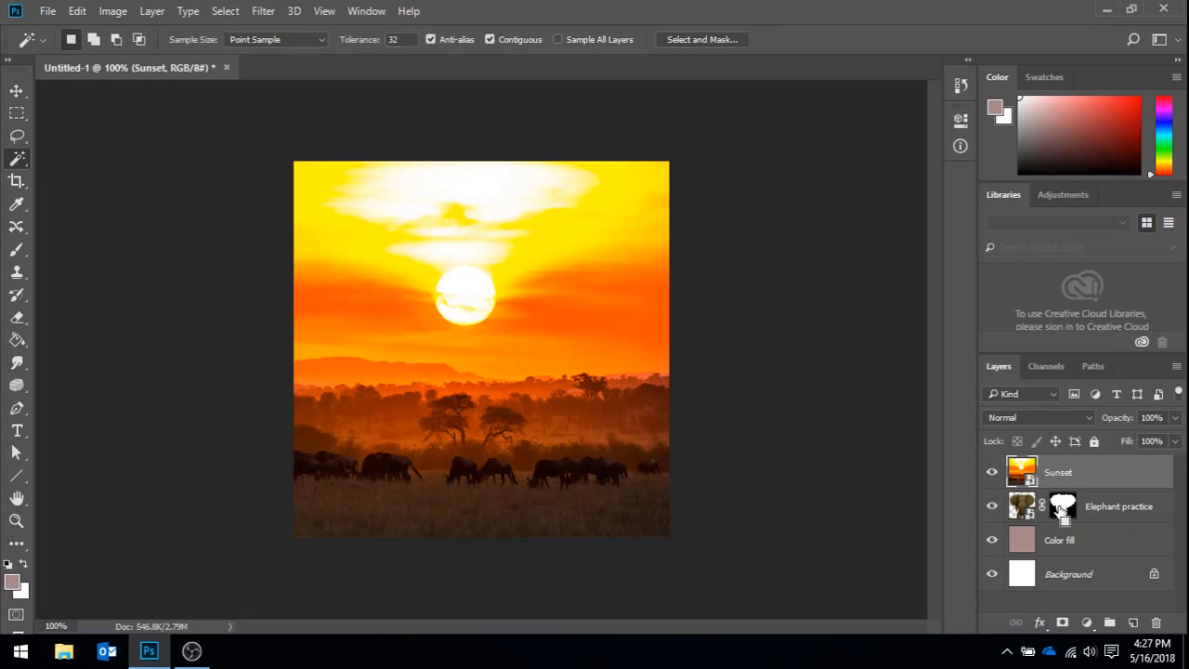
pyautogui.moveTo(1059, 507); pyautogui.dragTo(1064, 512)
pyautogui.keyDown('ctrl'); pyautogui.click(1066, 509); pyautogui.keyUp('ctrl')
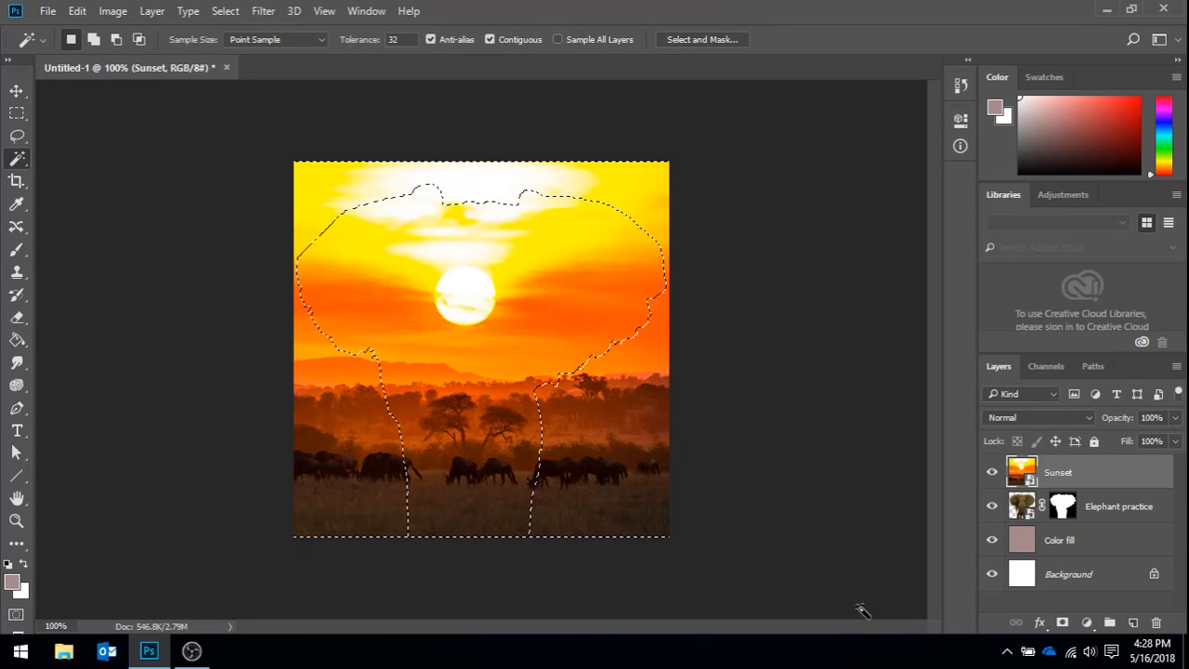
pyautogui.click(1063, 623)
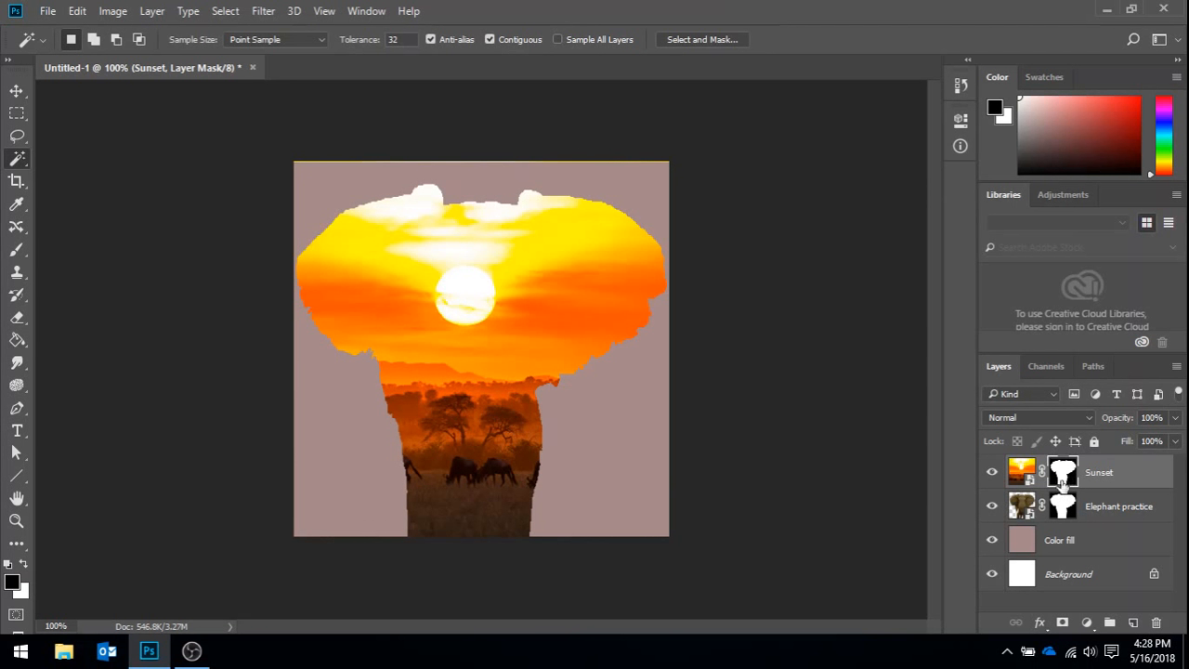
# - Lower the Sunset layer's opacity to 45%
pyautogui.click(1106, 518)
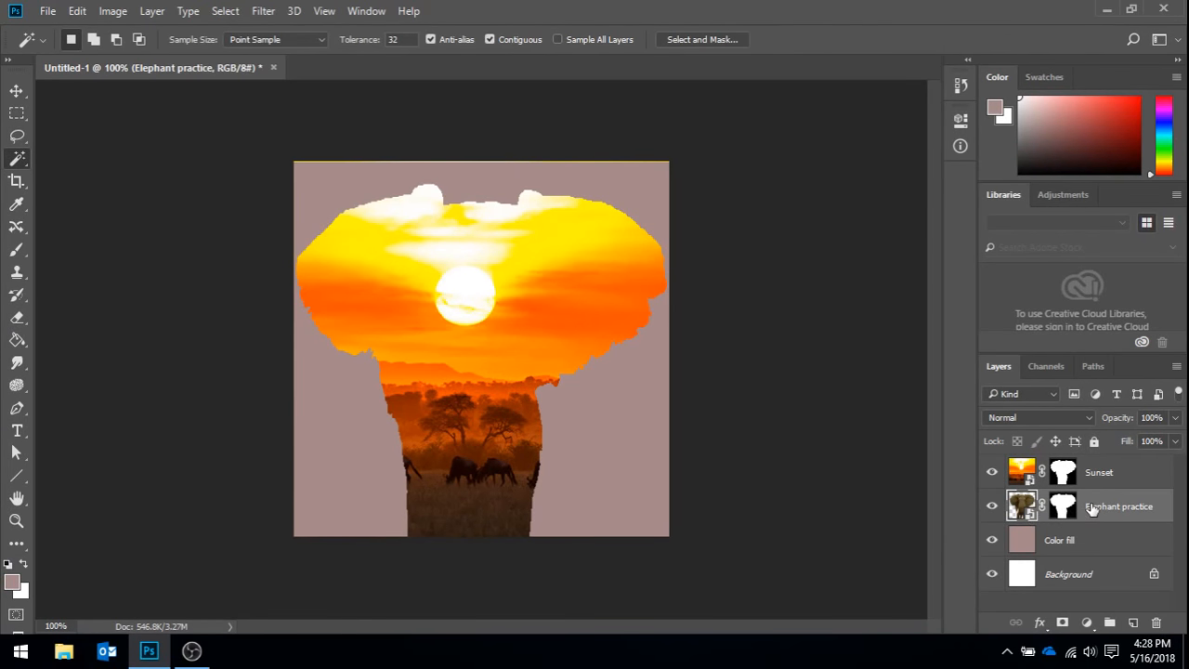
pyautogui.click(1080, 550)
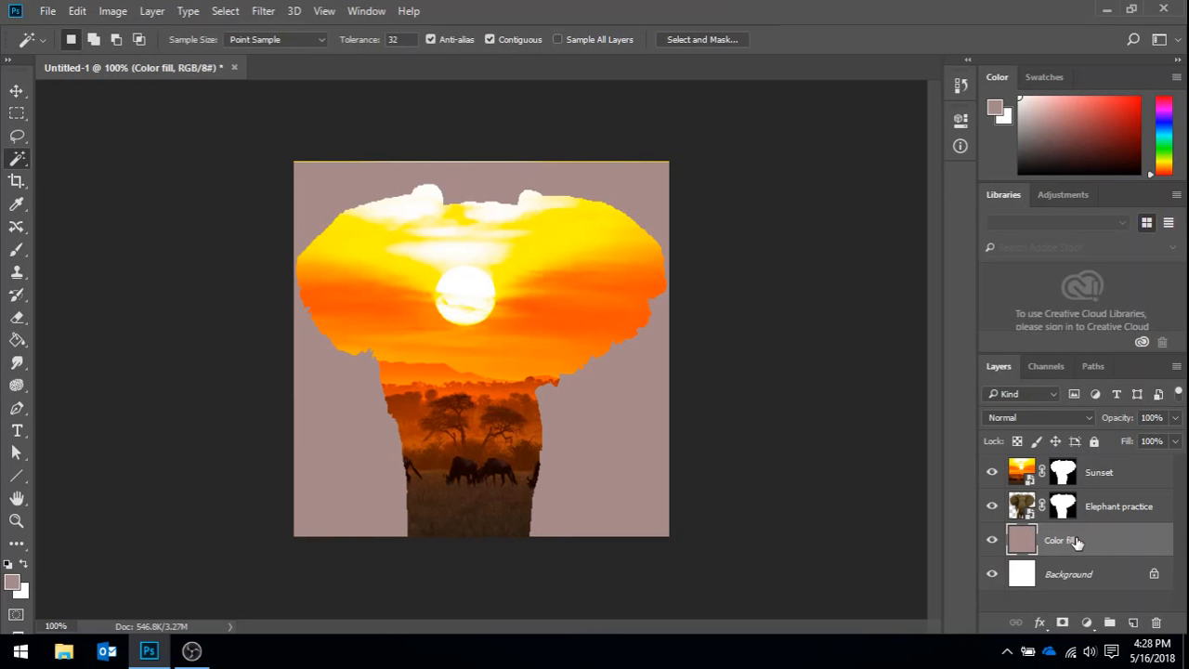
pyautogui.click(1114, 476)
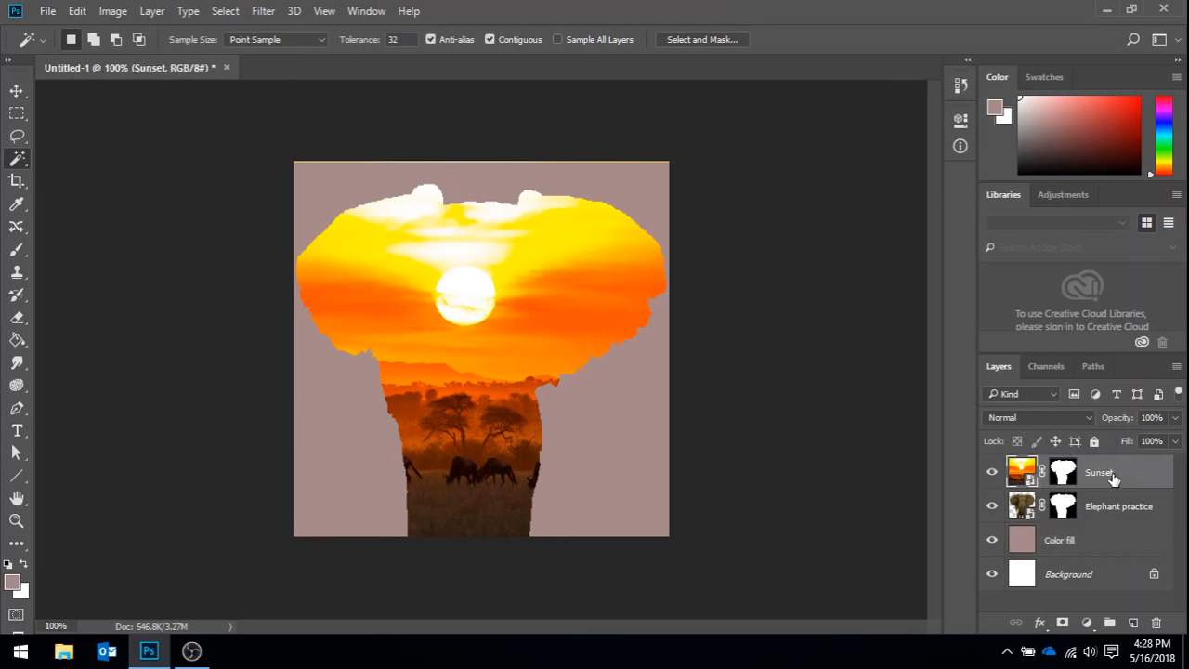
pyautogui.click(1176, 419)
pyautogui.moveTo(1176, 443); pyautogui.dragTo(1130, 441)
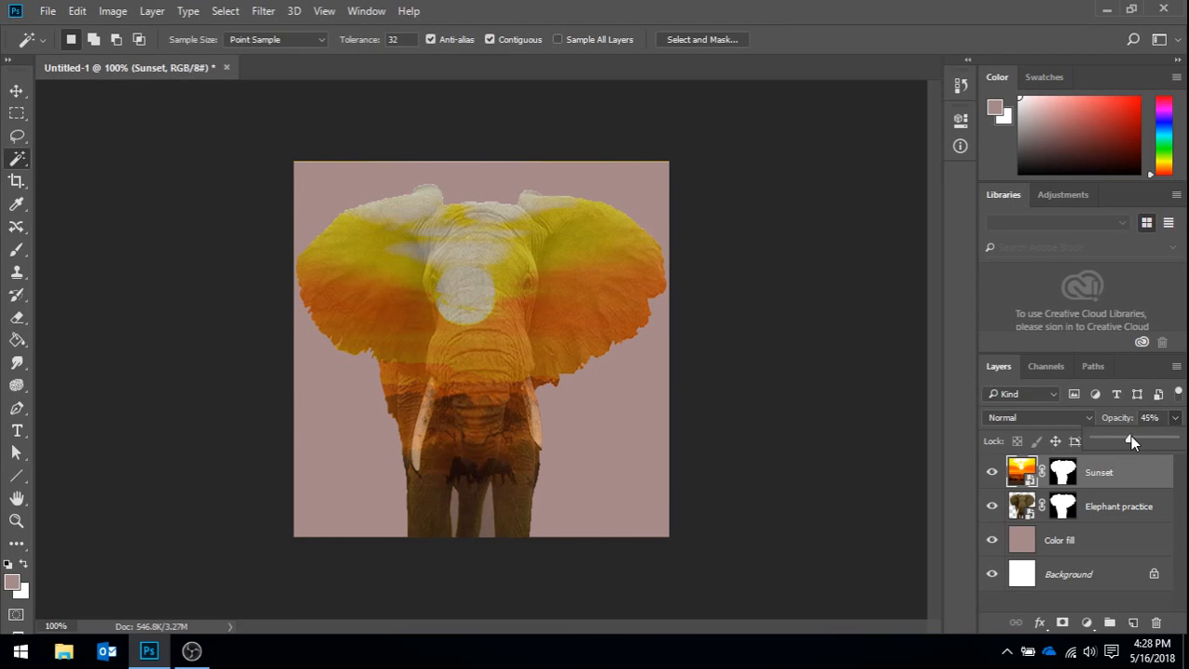
# - Paint a white glow around the elephant's outline on the Color fill layer with a 69 px Soft Round brush
pyautogui.click(1078, 546)
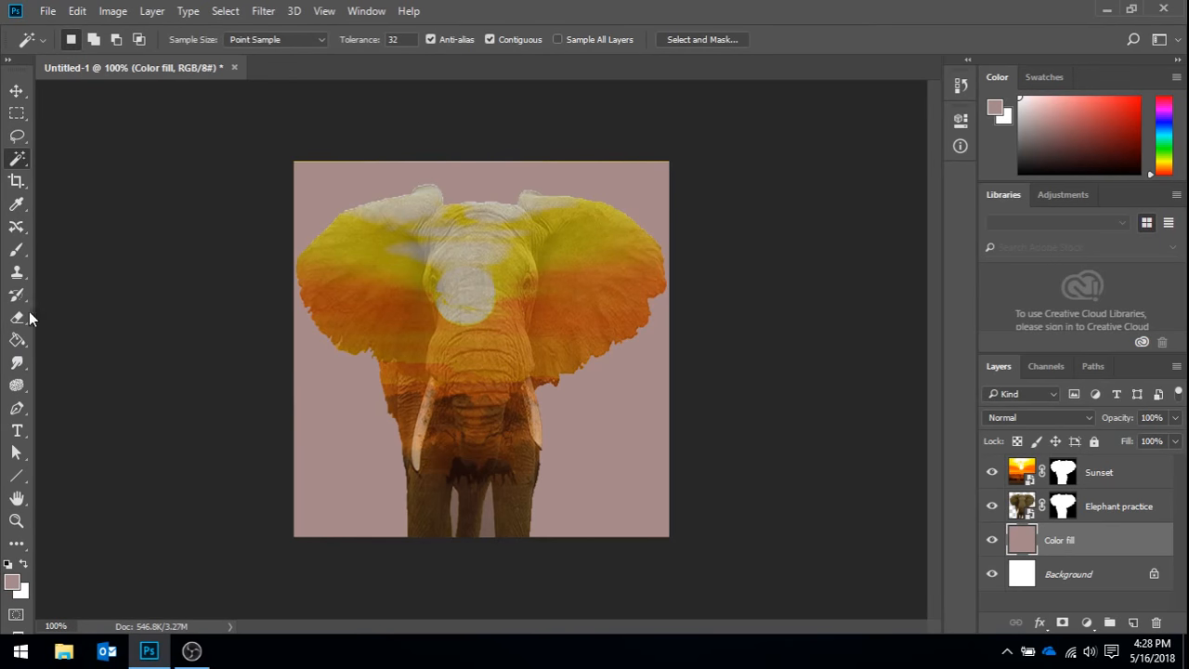
pyautogui.click(21, 252)
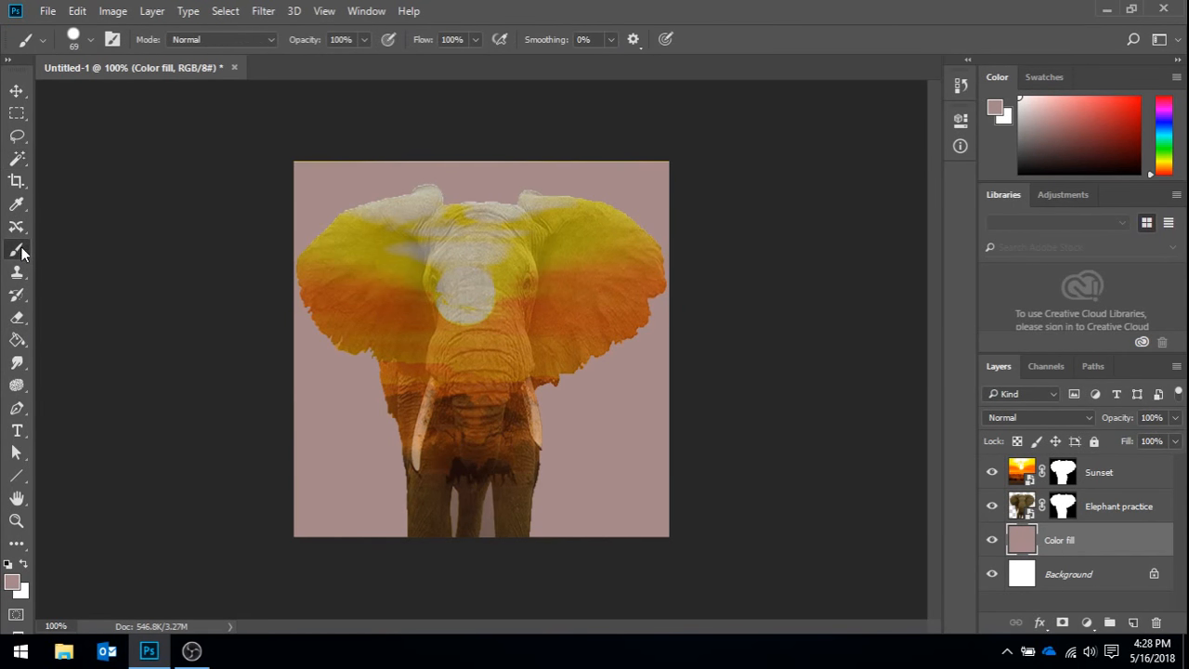
pyautogui.click(25, 565)
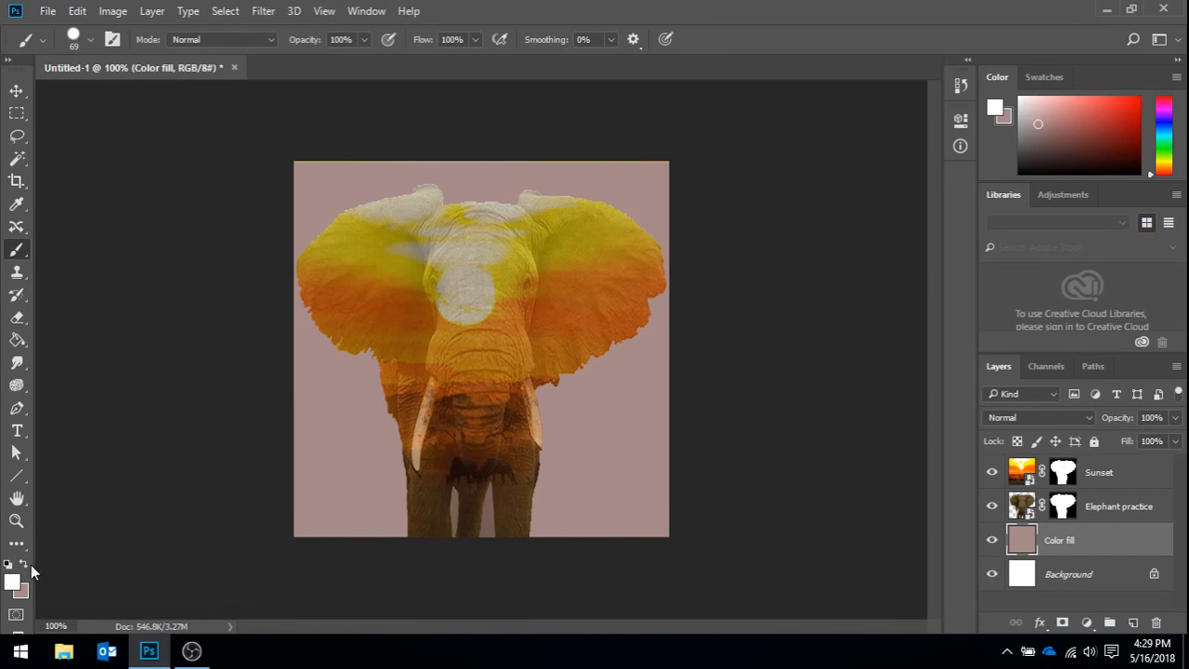
pyautogui.click(90, 43)
pyautogui.click(146, 237)
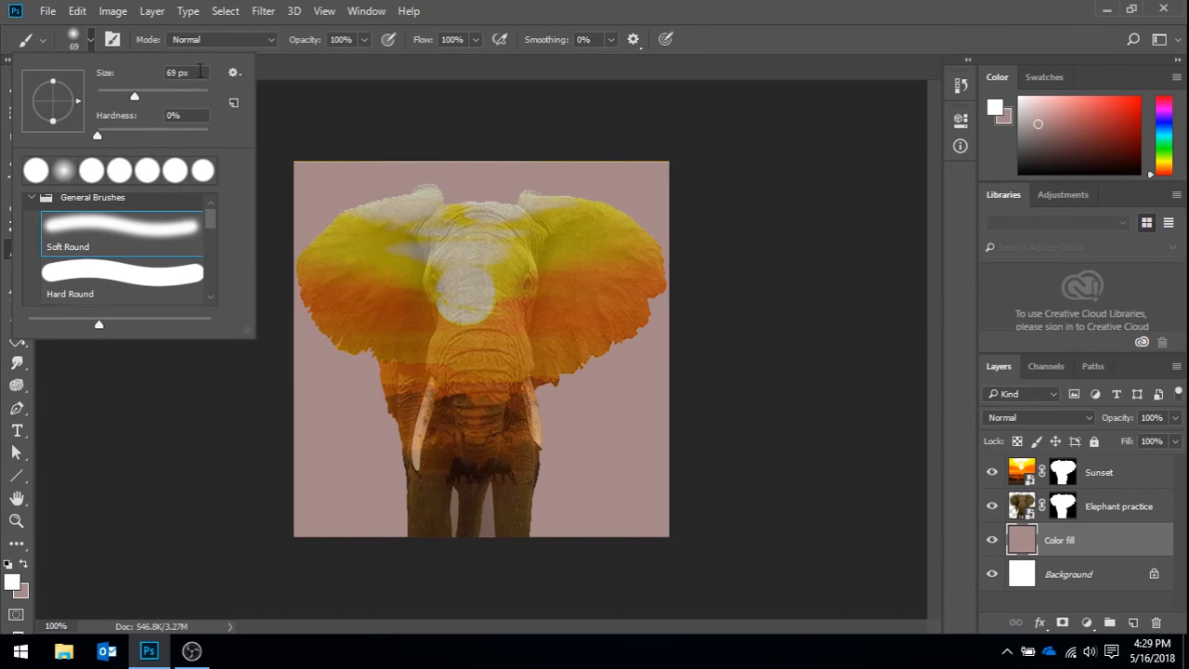
pyautogui.click(91, 42)
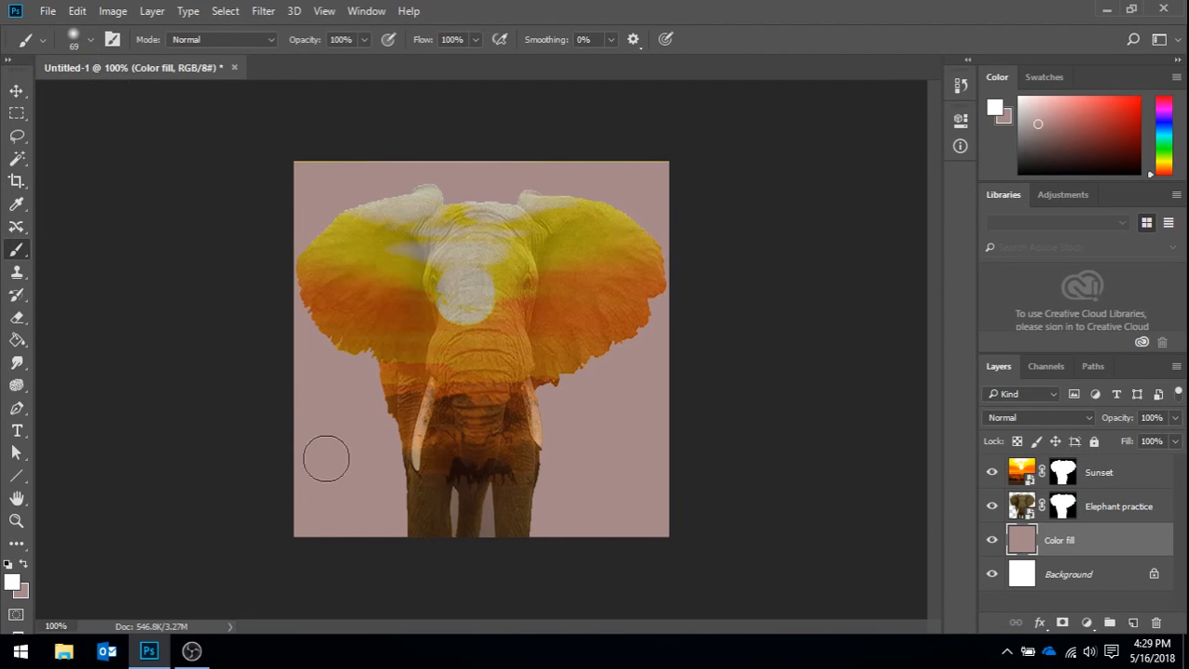
pyautogui.moveTo(410, 550)
pyautogui.mouseDown()
pyautogui.moveTo(399, 379)
pyautogui.moveTo(371, 330)
pyautogui.moveTo(388, 354)
pyautogui.moveTo(313, 314)
pyautogui.moveTo(313, 249)
pyautogui.moveTo(372, 211)
pyautogui.moveTo(445, 201)
pyautogui.moveTo(426, 197)
pyautogui.moveTo(459, 214)
pyautogui.moveTo(538, 209)
pyautogui.moveTo(622, 224)
pyautogui.moveTo(659, 245)
pyautogui.moveTo(644, 244)
pyautogui.moveTo(660, 270)
pyautogui.moveTo(641, 305)
pyautogui.moveTo(530, 394)
pyautogui.moveTo(528, 539)
pyautogui.moveTo(497, 480)
pyautogui.moveTo(493, 557)
pyautogui.moveTo(463, 485)
pyautogui.moveTo(457, 572)
pyautogui.moveTo(482, 540)
pyautogui.moveTo(489, 485)
pyautogui.moveTo(488, 588)
pyautogui.mouseUp()
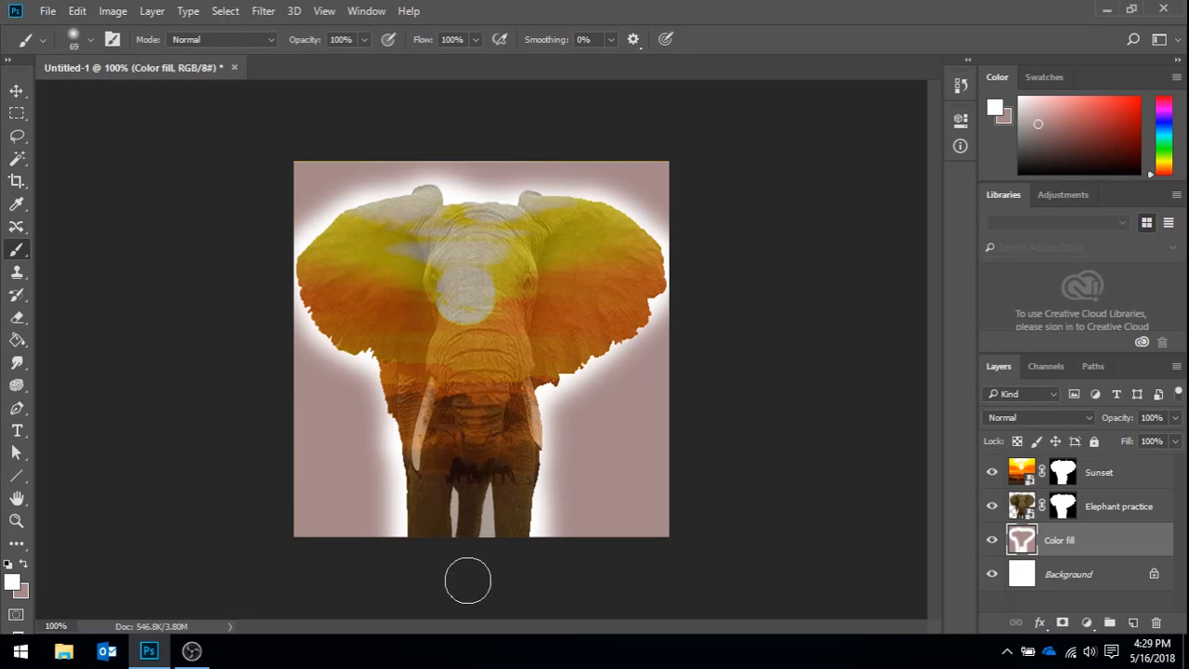
# - Try several blend modes on the Elephant practice layer and settle on Pin Light
pyautogui.click(1108, 482)
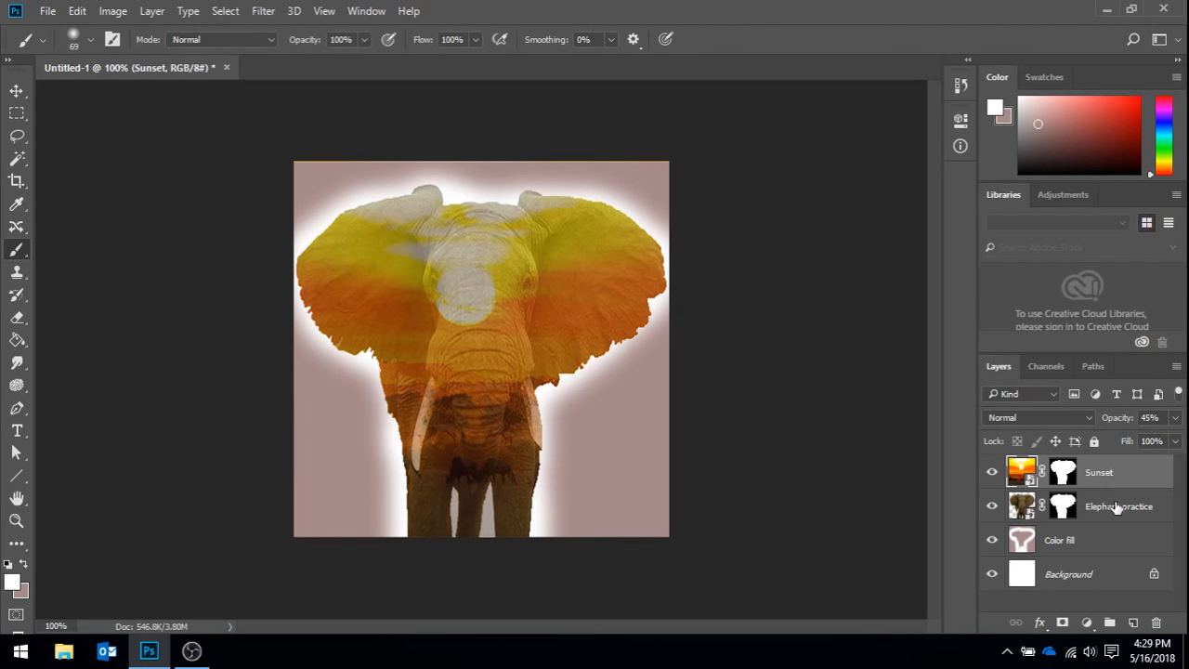
pyautogui.click(1116, 511)
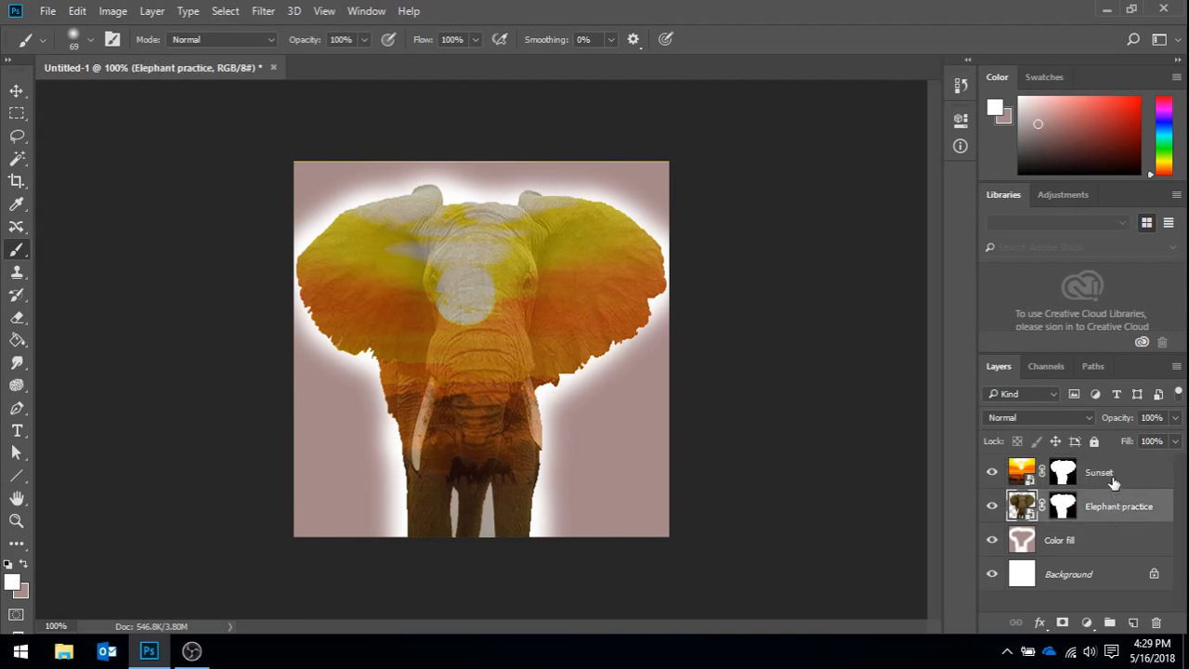
pyautogui.click(1115, 485)
pyautogui.click(1114, 511)
pyautogui.click(1087, 419)
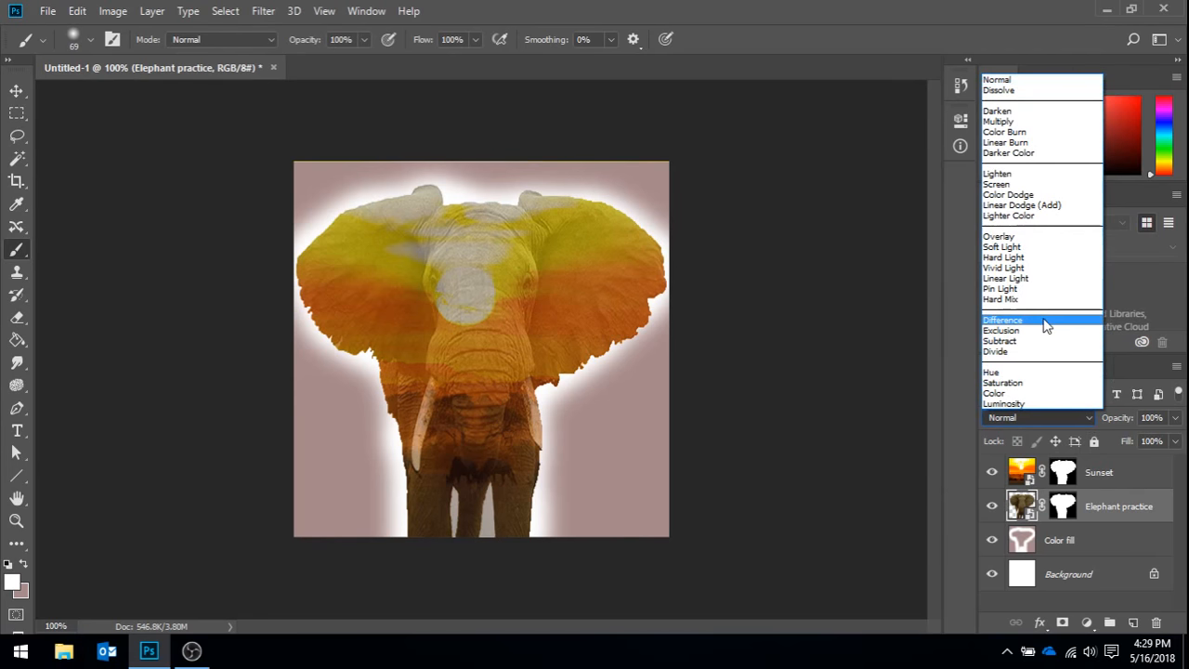
pyautogui.click(1044, 316)
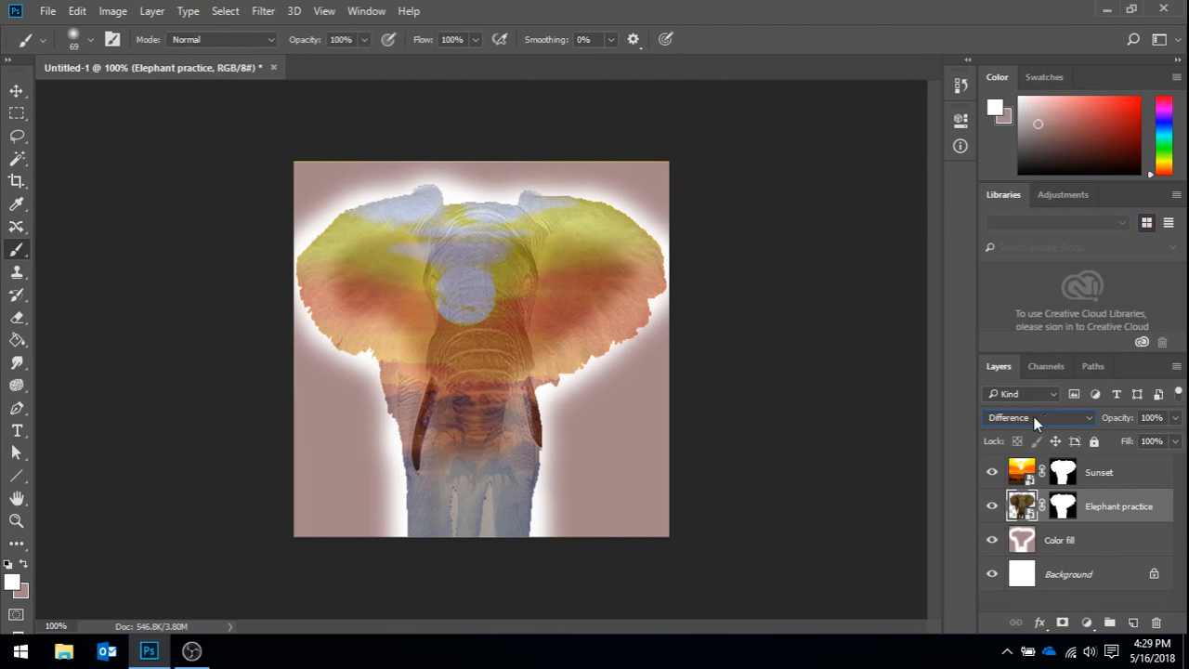
pyautogui.scroll(1, 1033, 416)
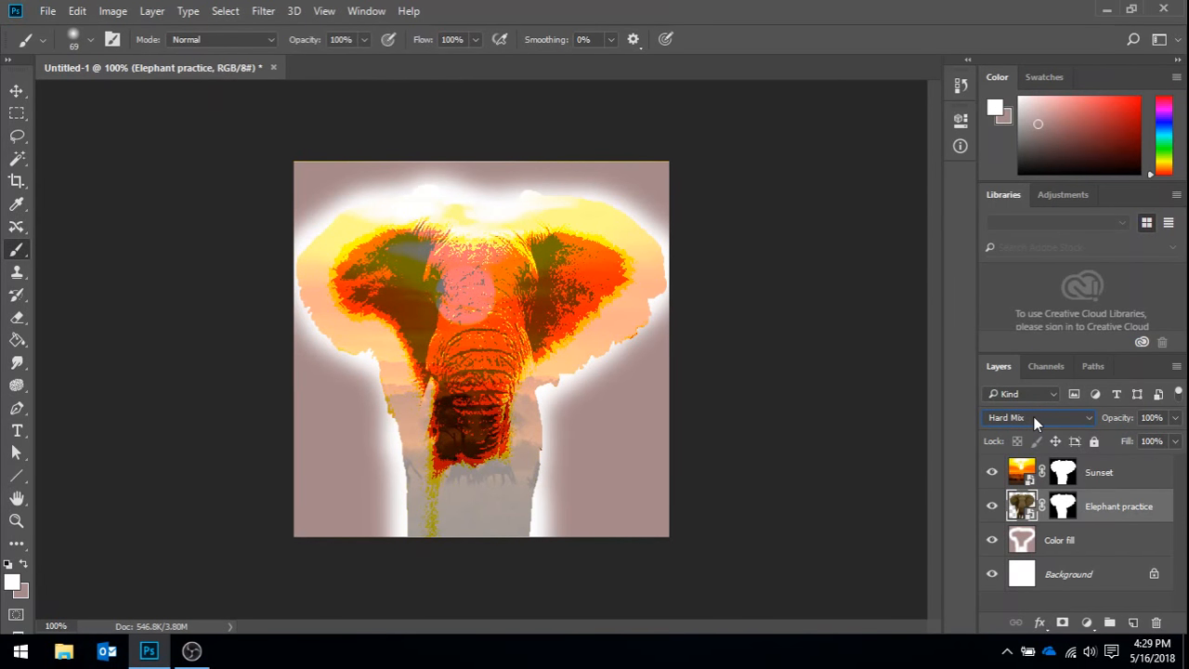
pyautogui.scroll(1, 1033, 417)
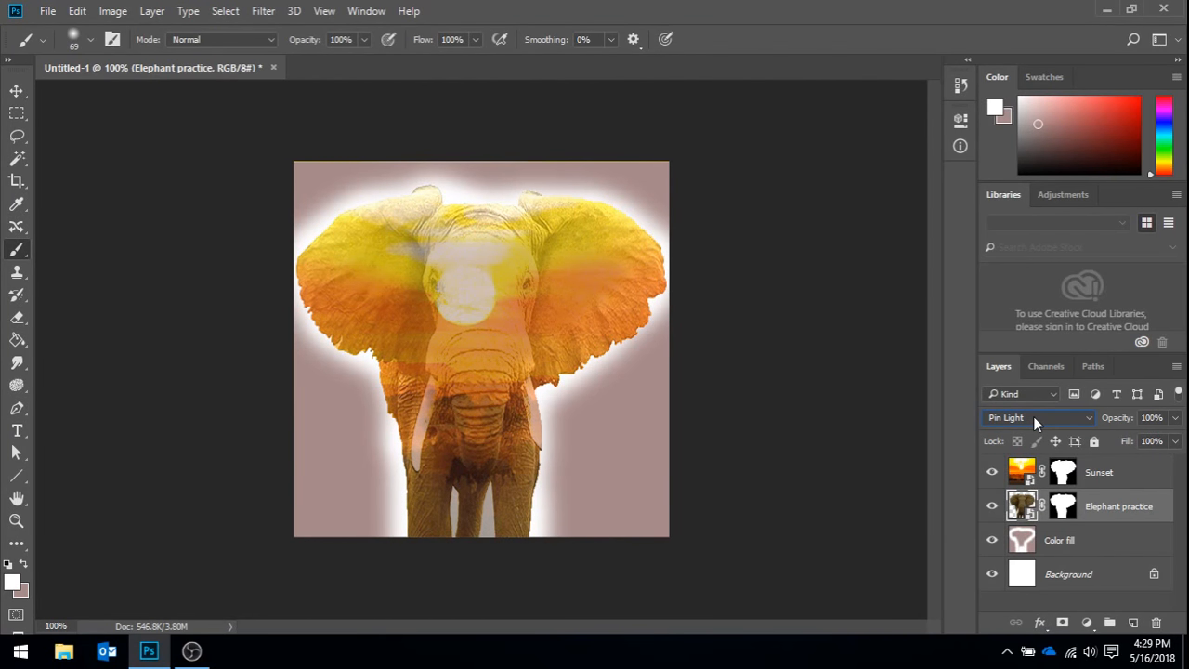
pyautogui.scroll(2, 1034, 417)
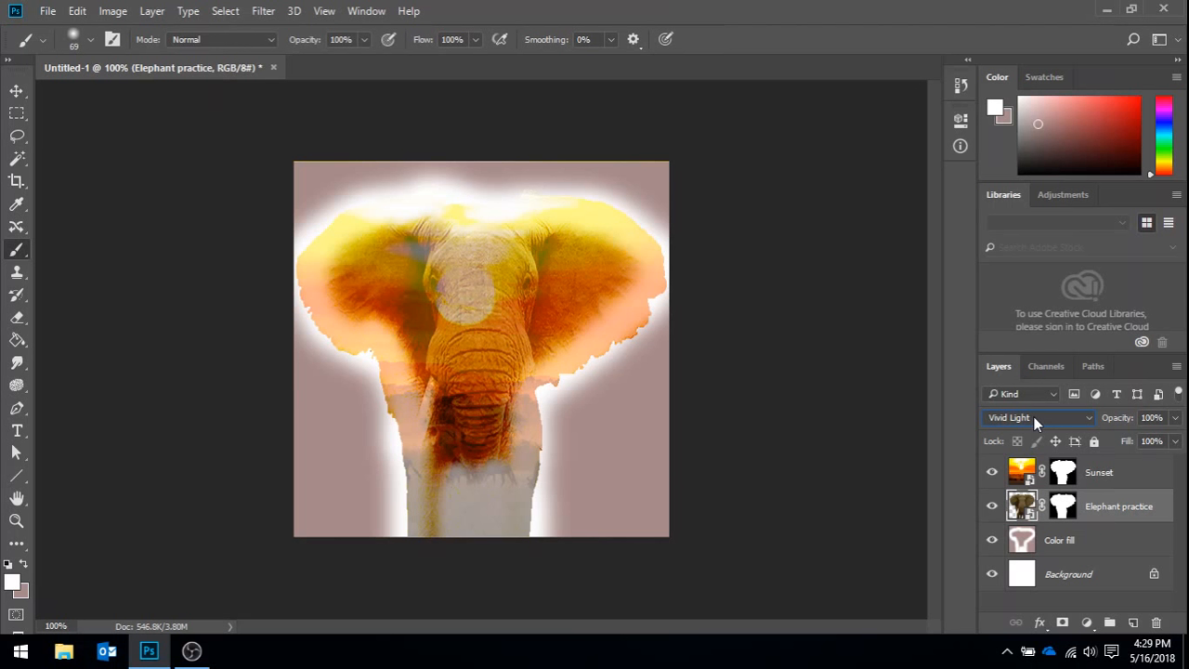
pyautogui.scroll(-1, 1033, 416)
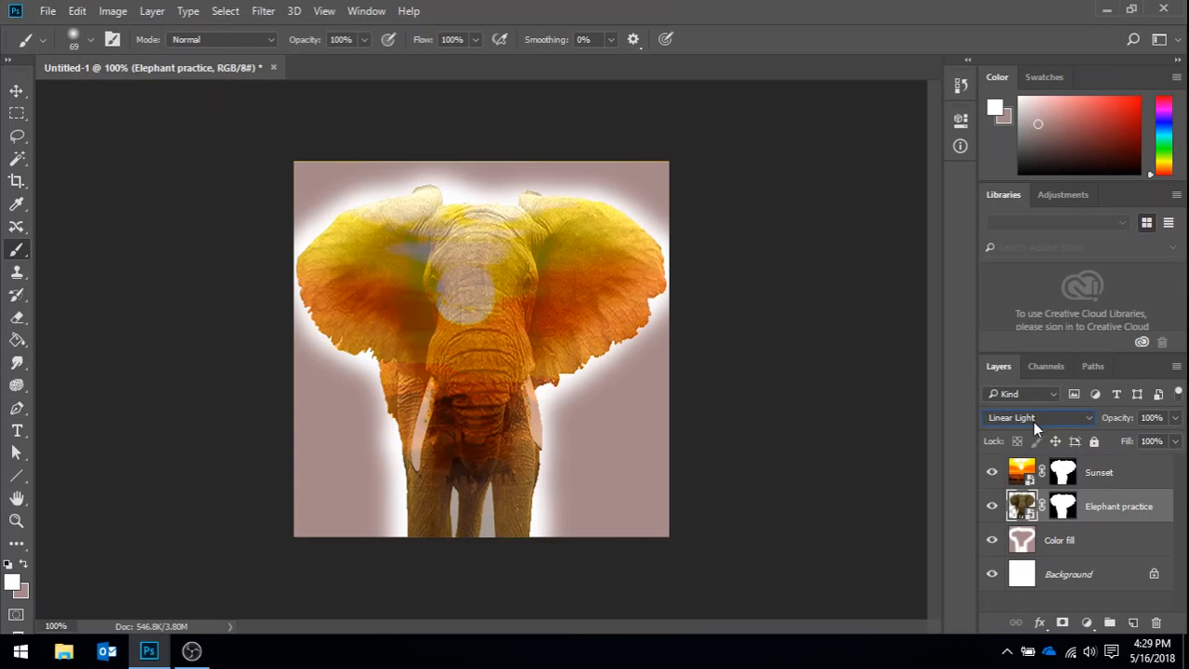
pyautogui.scroll(-1, 1034, 422)
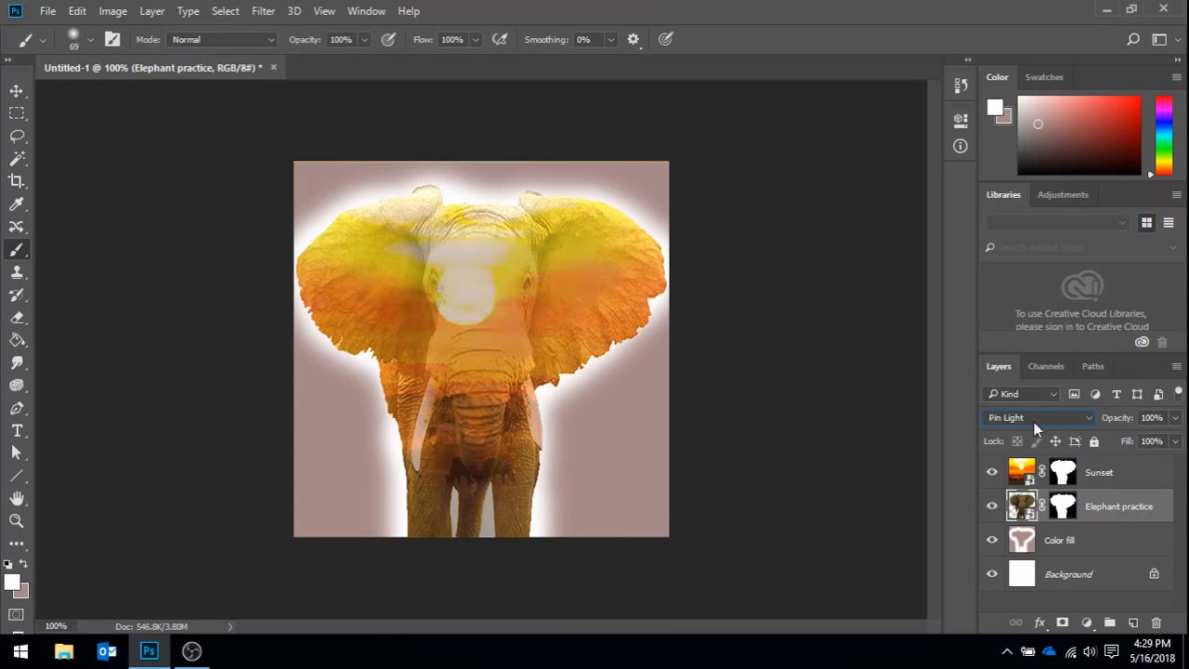
# - Rasterize the Sunset layer's smart object so it can be painted on
pyautogui.click(1127, 472)
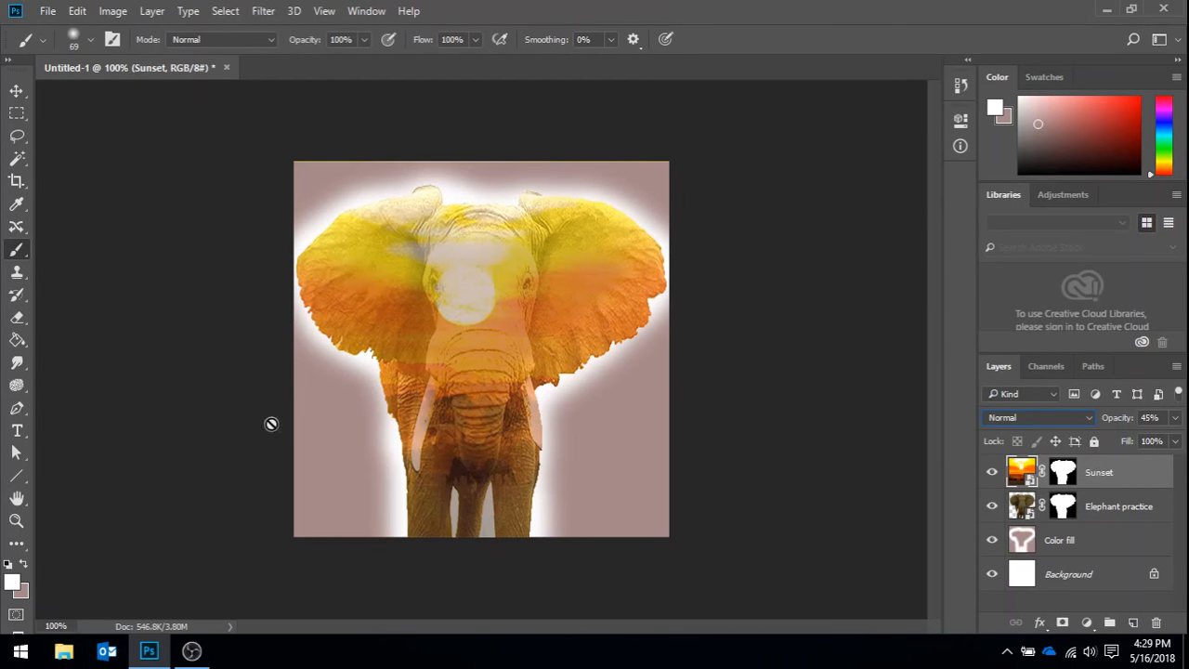
pyautogui.click(479, 398)
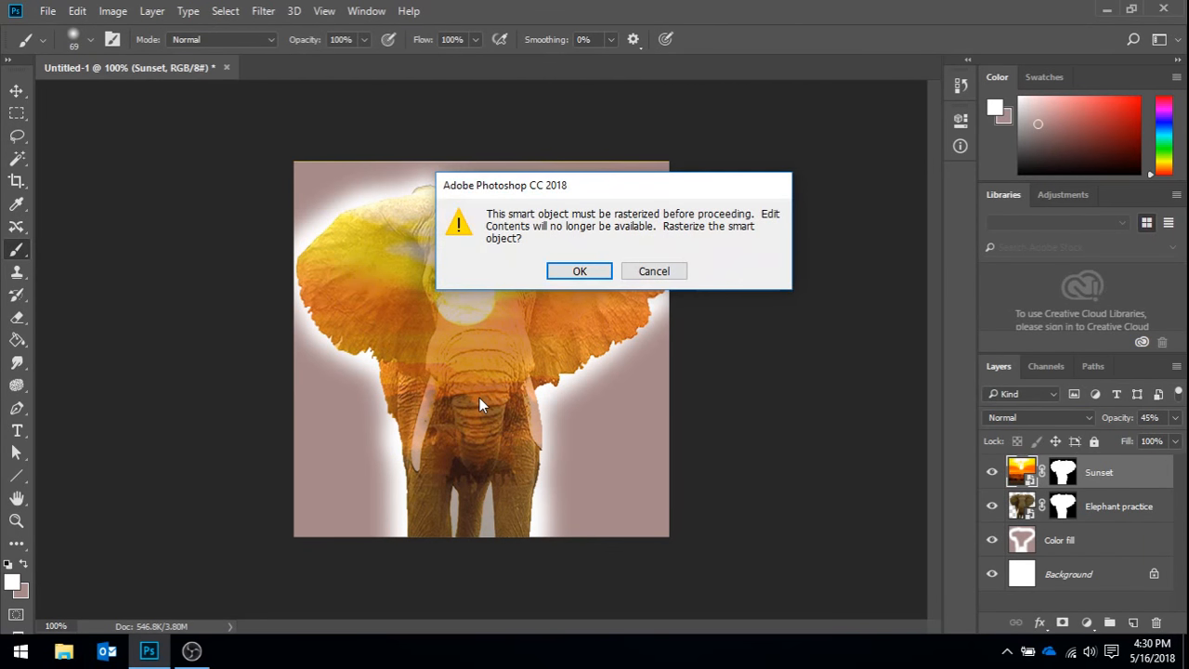
pyautogui.press('Return')
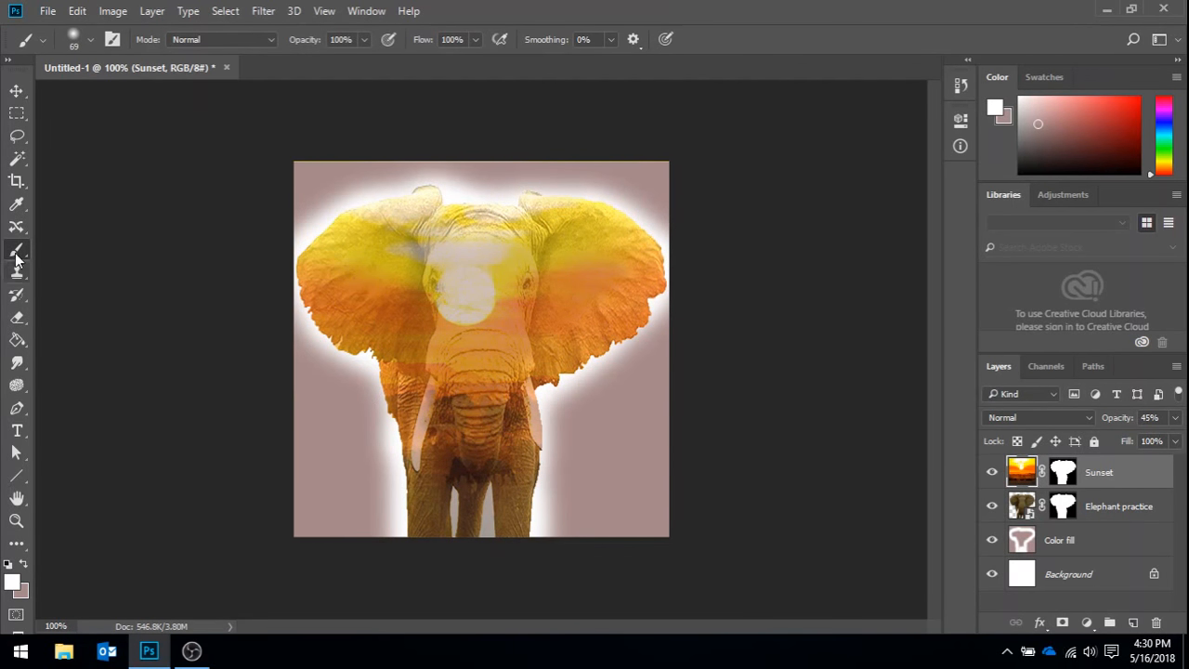
# - Try painting white over the elephant's edges and legs on the Sunset layer, and undo the strokes
pyautogui.moveTo(417, 555)
pyautogui.mouseDown()
pyautogui.moveTo(416, 448)
pyautogui.moveTo(416, 516)
pyautogui.moveTo(383, 338)
pyautogui.moveTo(391, 367)
pyautogui.moveTo(323, 317)
pyautogui.moveTo(316, 242)
pyautogui.moveTo(378, 210)
pyautogui.moveTo(624, 209)
pyautogui.moveTo(654, 249)
pyautogui.moveTo(650, 290)
pyautogui.moveTo(583, 356)
pyautogui.moveTo(555, 420)
pyautogui.moveTo(527, 567)
pyautogui.mouseUp()
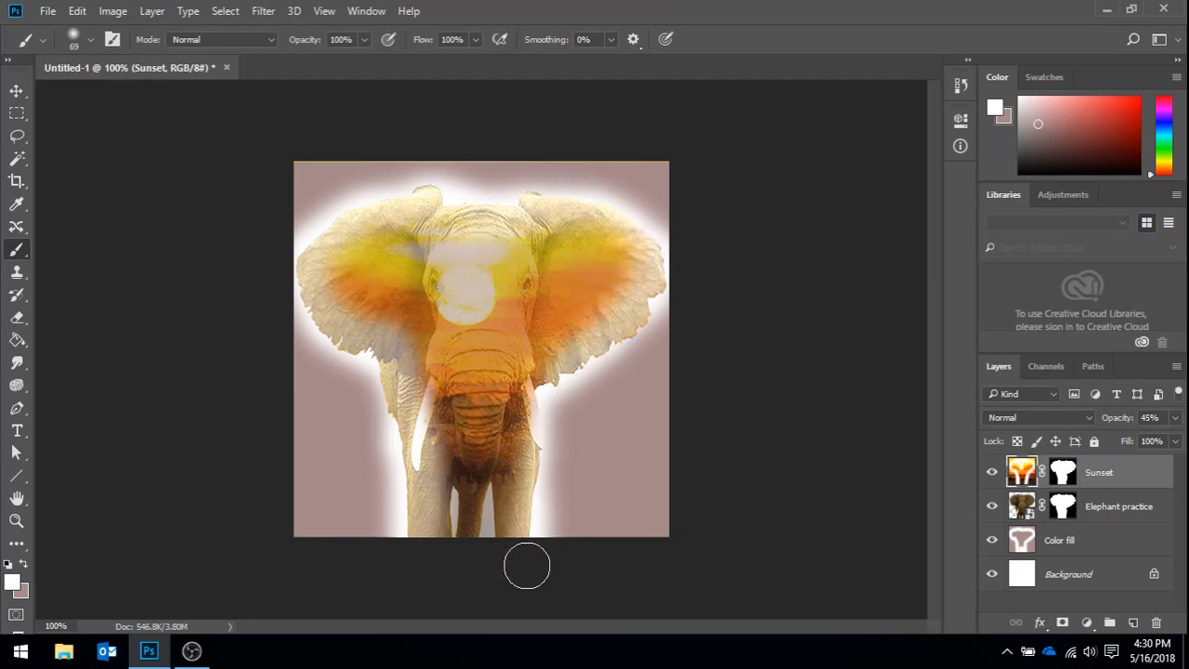
pyautogui.hotkey('ctrl', 'alt', 'z')
pyautogui.hotkey('ctrl', 'alt', 'z')
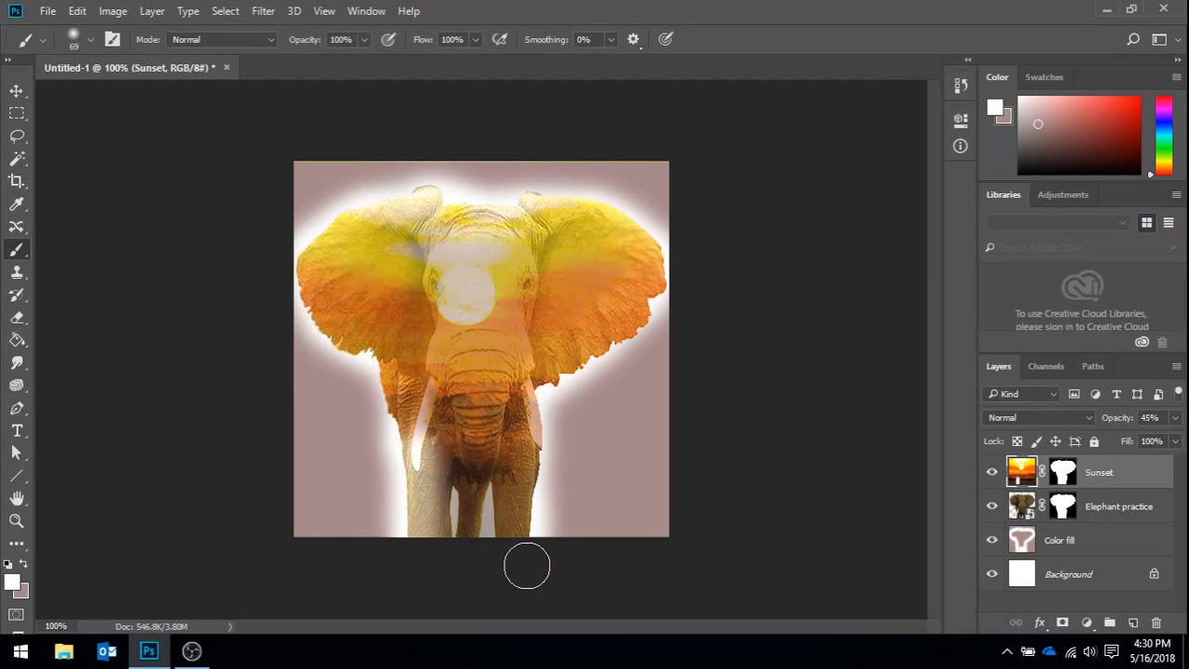
pyautogui.hotkey('ctrl', 'alt', 'z')
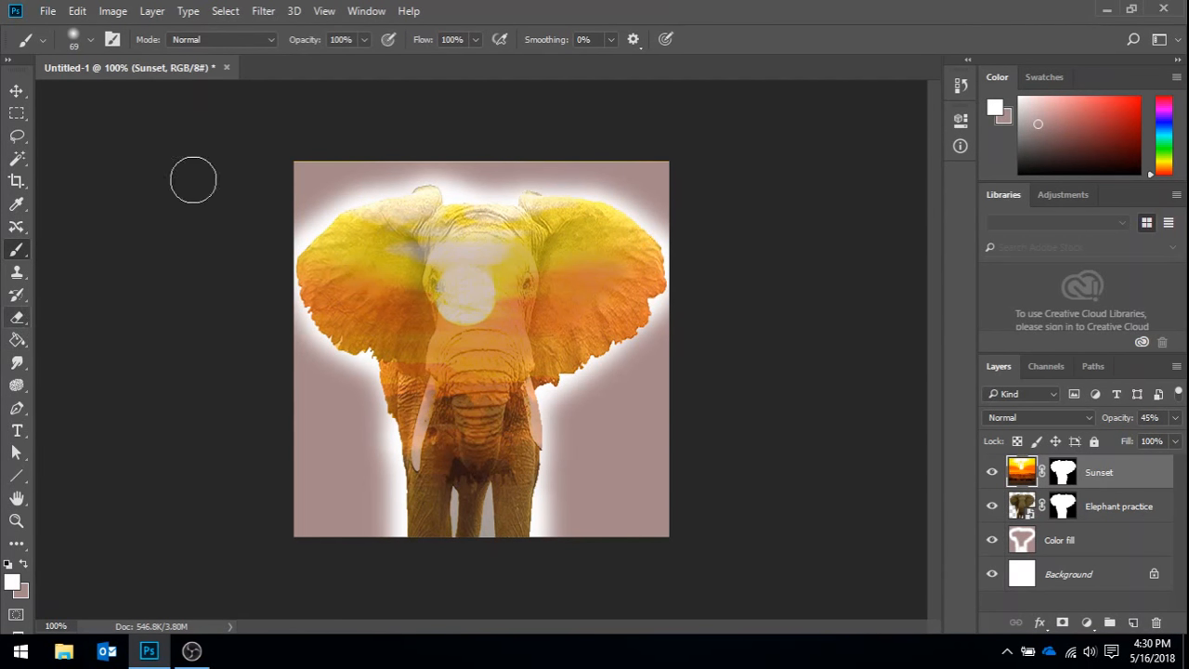
# - Set up the Eraser with 31% opacity and a 45 px Soft Round tip for the Sunset layer
pyautogui.click(365, 39)
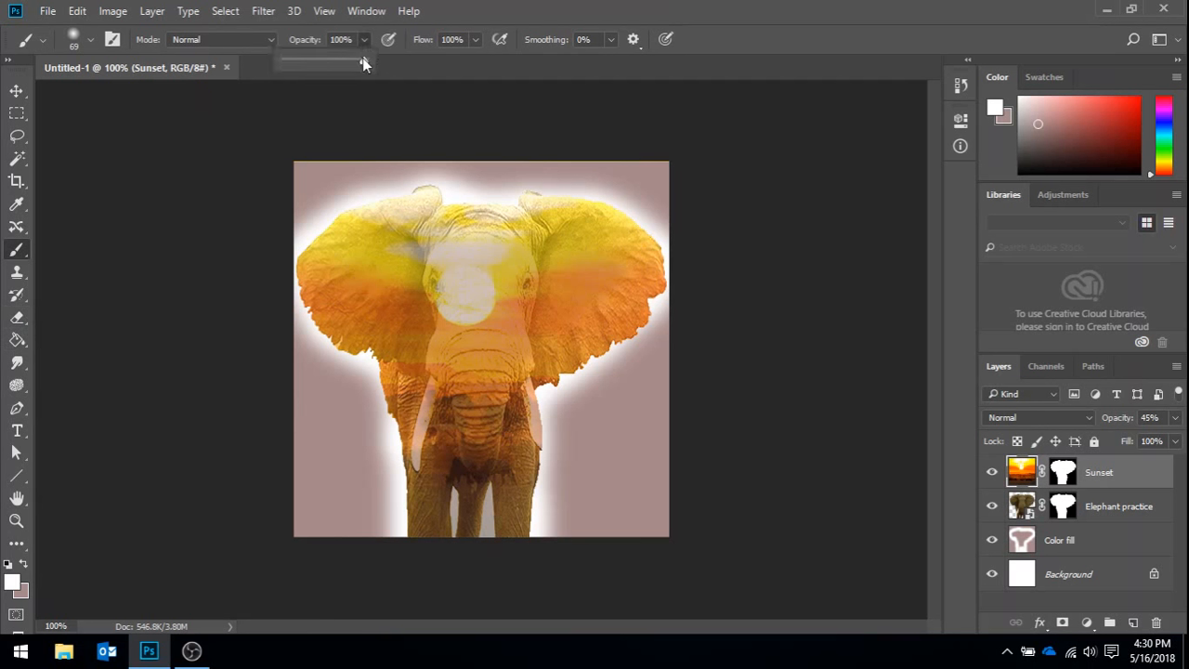
pyautogui.click(16, 317)
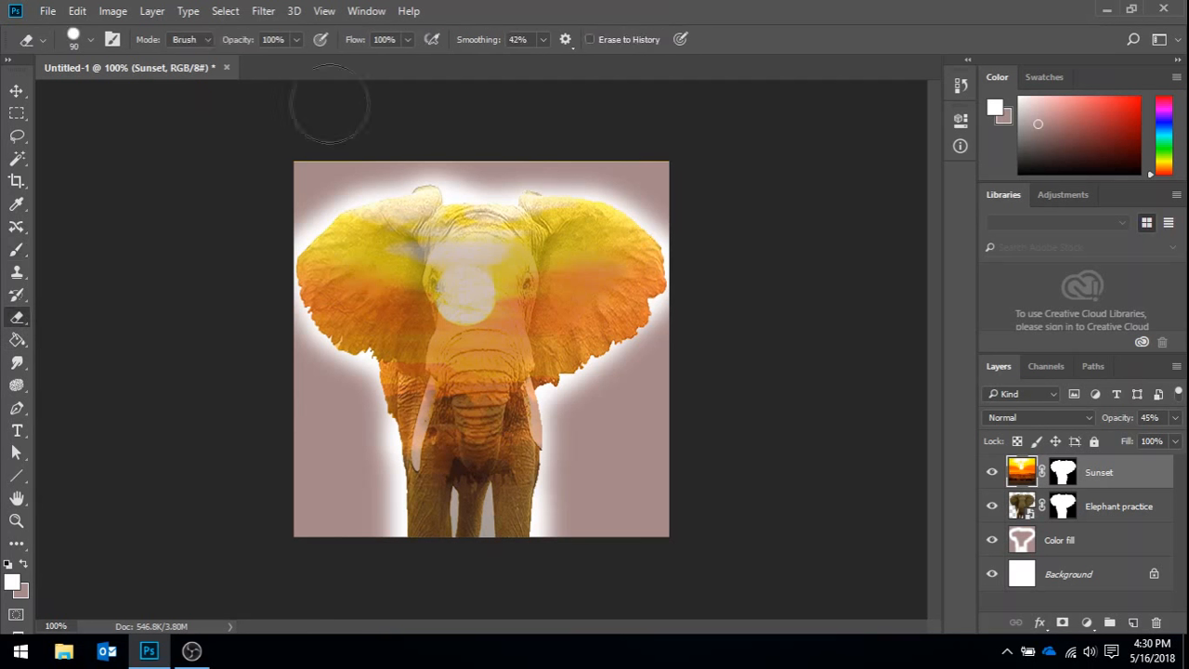
pyautogui.click(296, 40)
pyautogui.moveTo(299, 61); pyautogui.dragTo(241, 65)
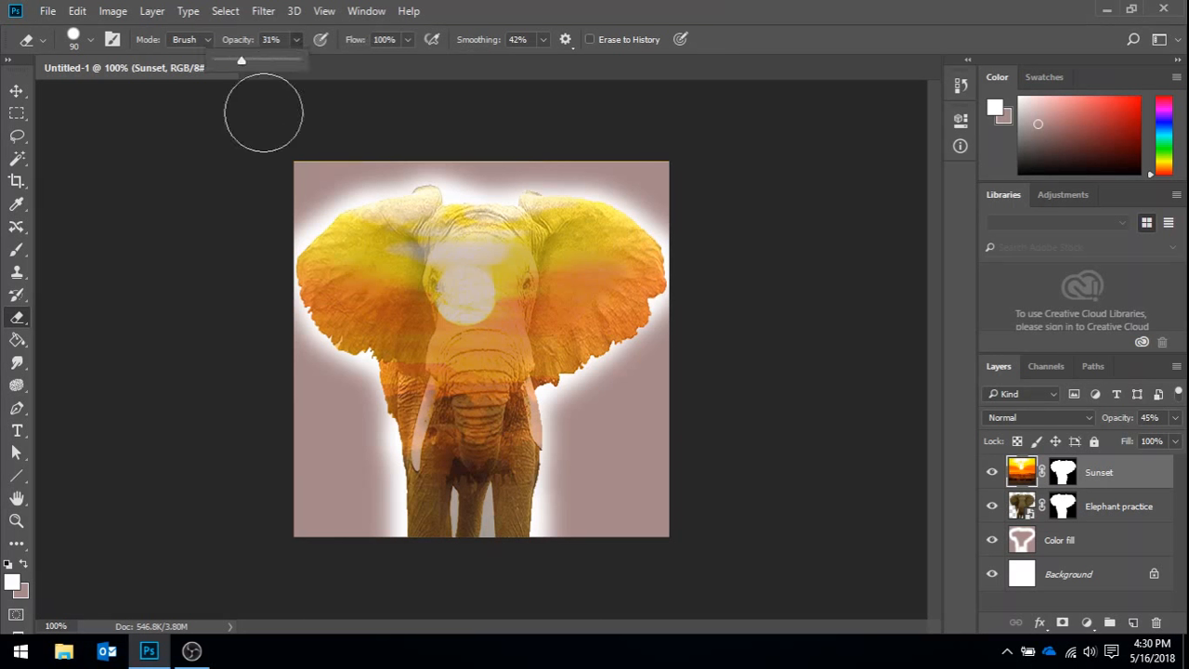
pyautogui.moveTo(413, 548); pyautogui.dragTo(412, 478)
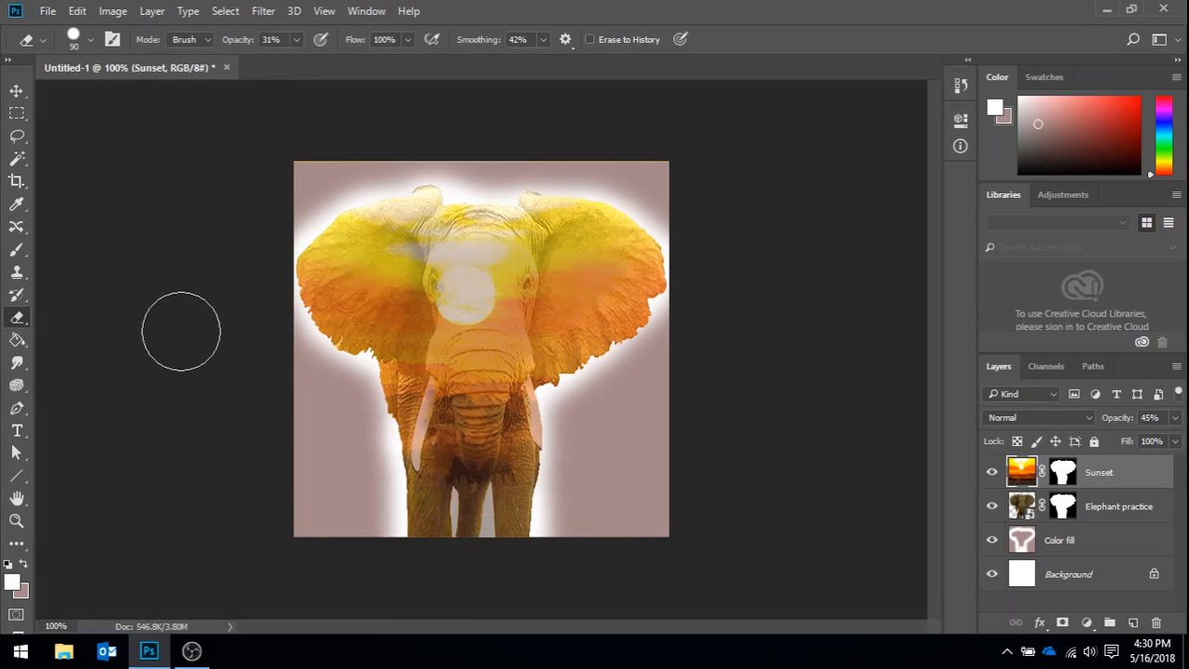
pyautogui.press('[')
pyautogui.press('[')
pyautogui.press('[')
pyautogui.press('[')
pyautogui.press('[')
pyautogui.press('[')
pyautogui.press('[')
pyautogui.press('[')
pyautogui.press('[')
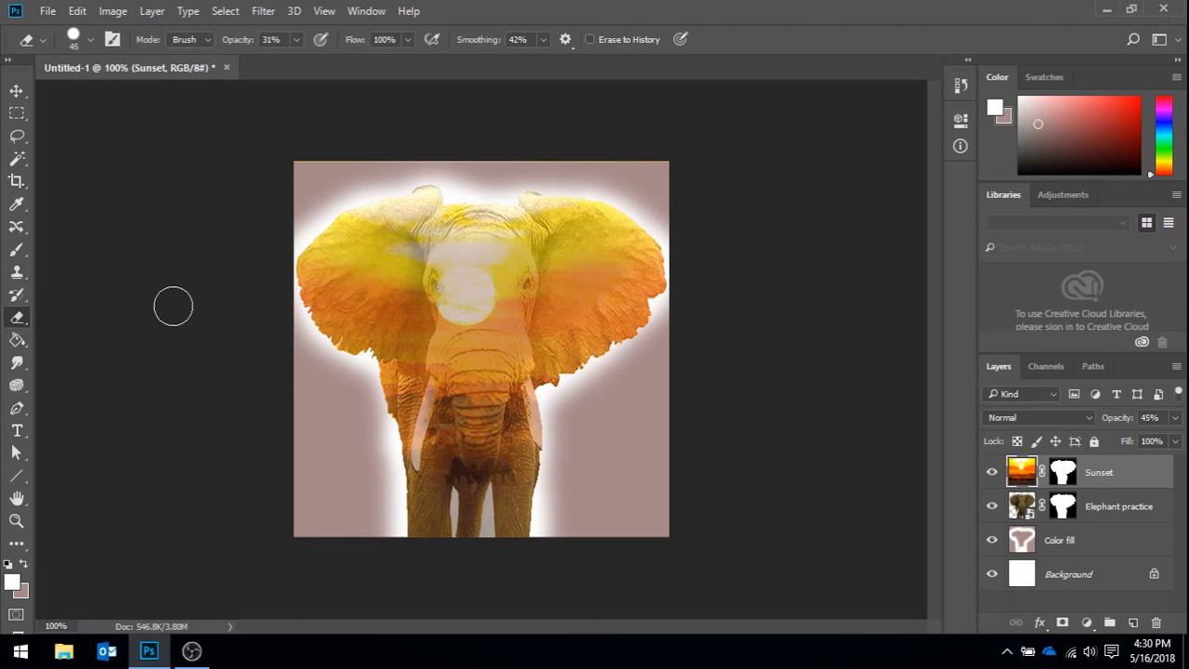
pyautogui.click(89, 39)
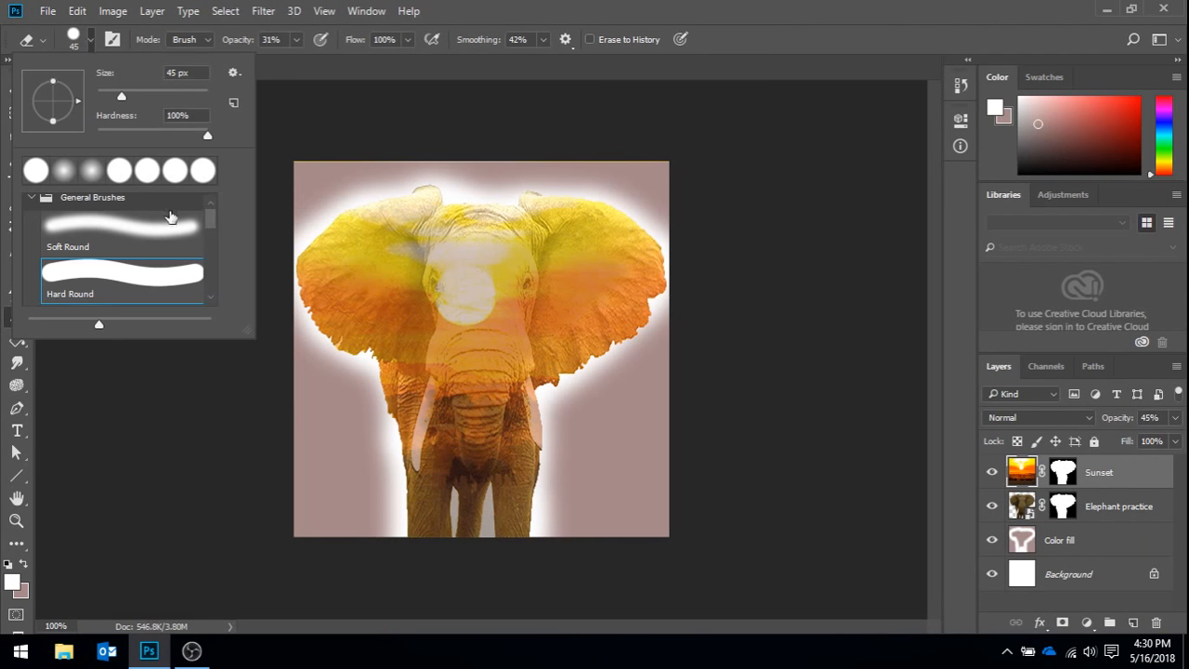
pyautogui.click(152, 226)
pyautogui.click(94, 43)
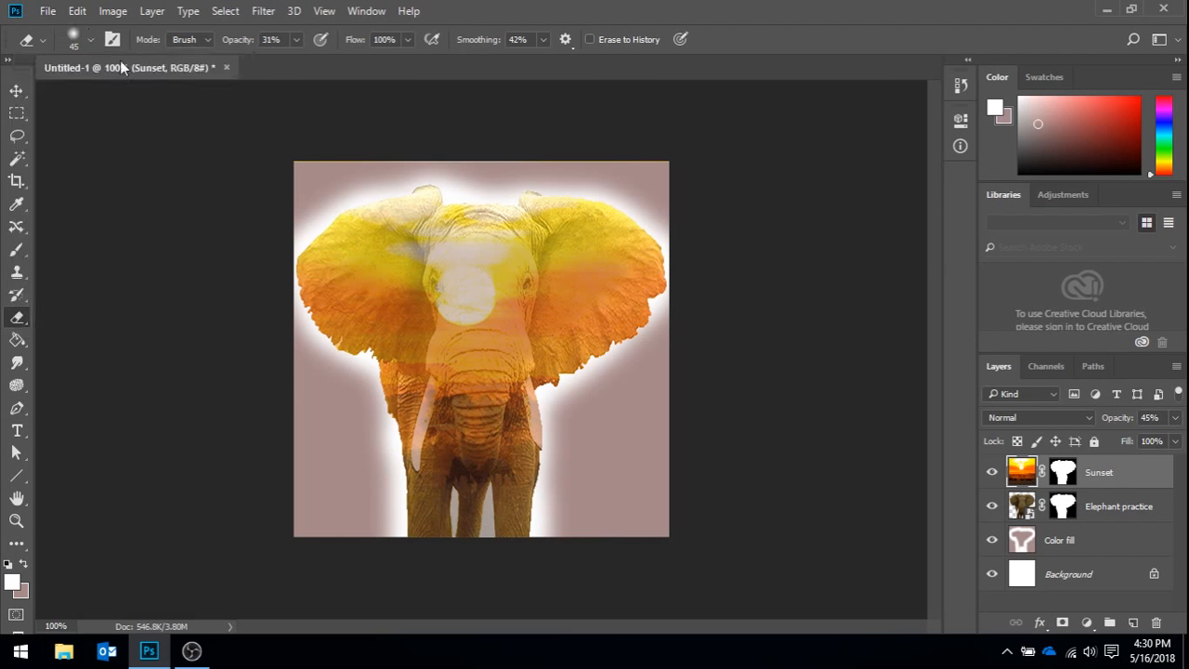
# - Partially erase the Sunset layer along the elephant's outer edges, trunk and tusks
pyautogui.moveTo(411, 455)
pyautogui.mouseDown()
pyautogui.moveTo(409, 513)
pyautogui.moveTo(401, 401)
pyautogui.moveTo(413, 476)
pyautogui.moveTo(367, 356)
pyautogui.moveTo(385, 370)
pyautogui.moveTo(327, 336)
pyautogui.moveTo(301, 288)
pyautogui.moveTo(310, 244)
pyautogui.moveTo(325, 231)
pyautogui.moveTo(305, 265)
pyautogui.moveTo(311, 246)
pyautogui.moveTo(370, 201)
pyautogui.moveTo(430, 195)
pyautogui.moveTo(509, 219)
pyautogui.moveTo(554, 199)
pyautogui.moveTo(529, 203)
pyautogui.moveTo(652, 234)
pyautogui.moveTo(665, 290)
pyautogui.moveTo(598, 350)
pyautogui.moveTo(526, 381)
pyautogui.moveTo(542, 435)
pyautogui.moveTo(536, 555)
pyautogui.moveTo(539, 418)
pyautogui.moveTo(530, 552)
pyautogui.moveTo(544, 449)
pyautogui.mouseUp()
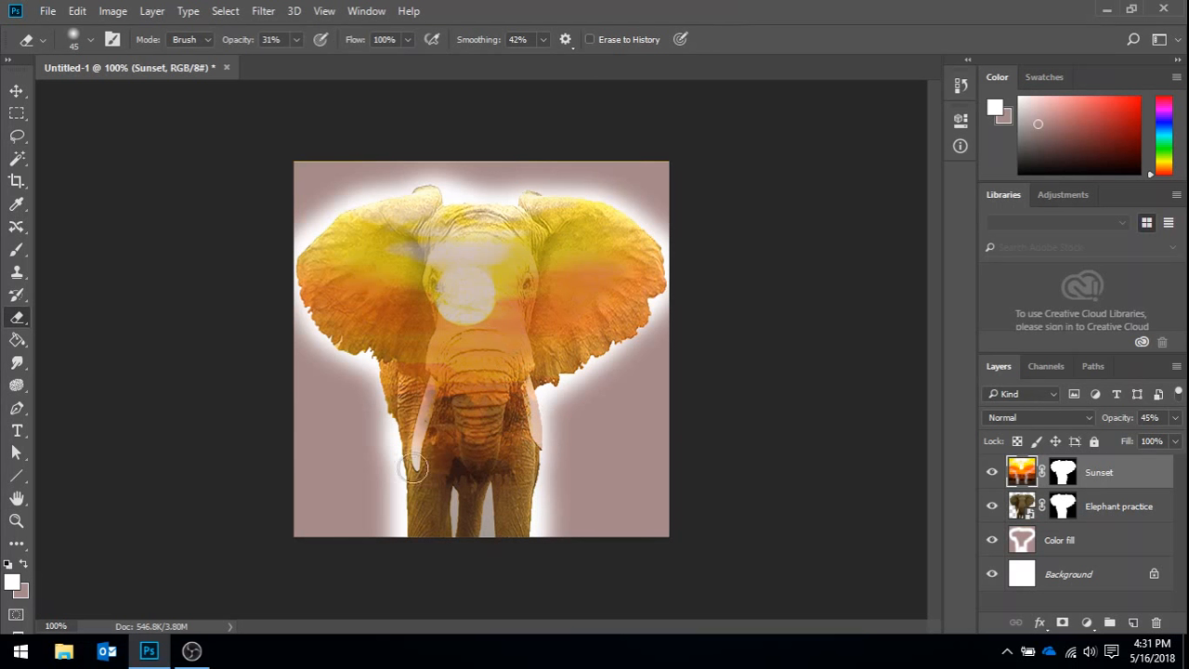
pyautogui.moveTo(455, 353)
pyautogui.mouseDown()
pyautogui.moveTo(468, 465)
pyautogui.moveTo(476, 368)
pyautogui.moveTo(480, 447)
pyautogui.moveTo(489, 368)
pyautogui.moveTo(492, 441)
pyautogui.moveTo(499, 348)
pyautogui.mouseUp()
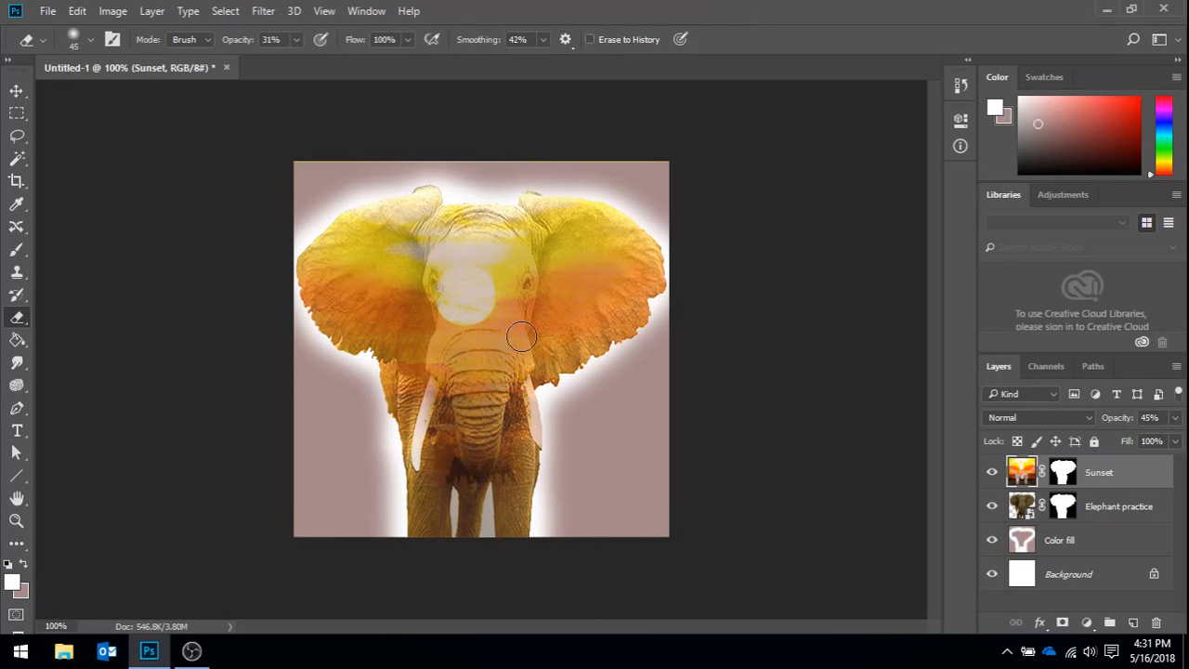
pyautogui.moveTo(535, 451); pyautogui.dragTo(522, 345)
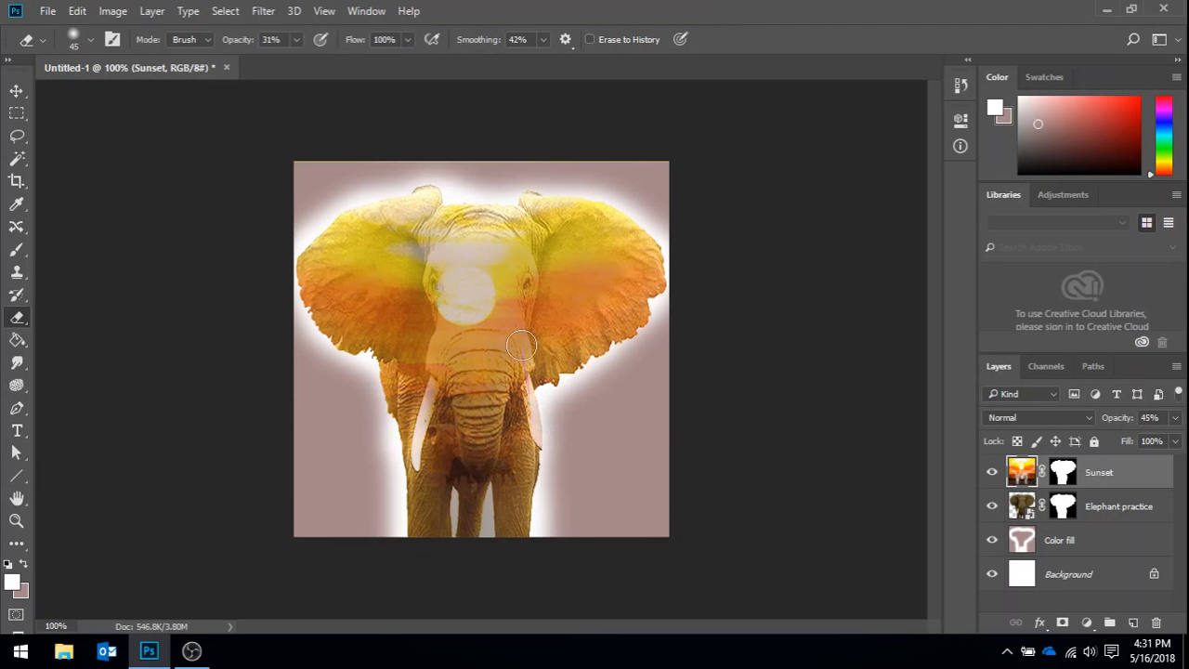